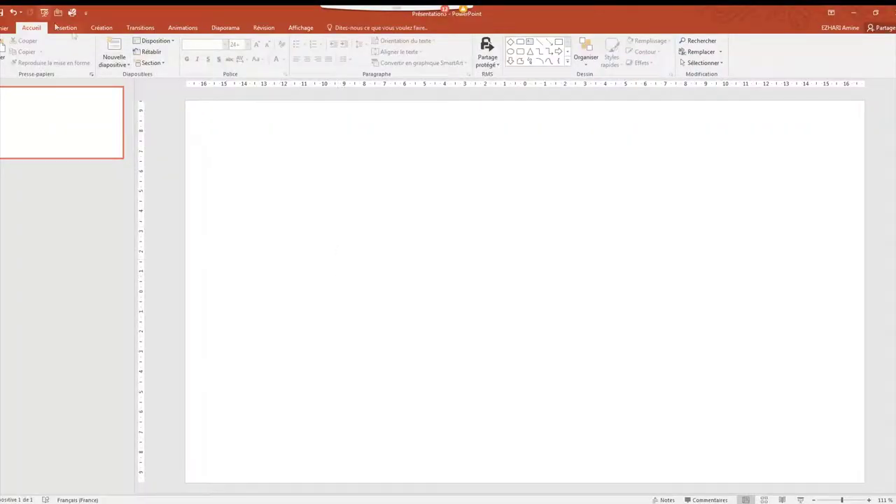
Step: Insert beach.jpg and stretch it to fill the slide at 19.05 × 33.87 cm
click(69, 29)
click(62, 53)
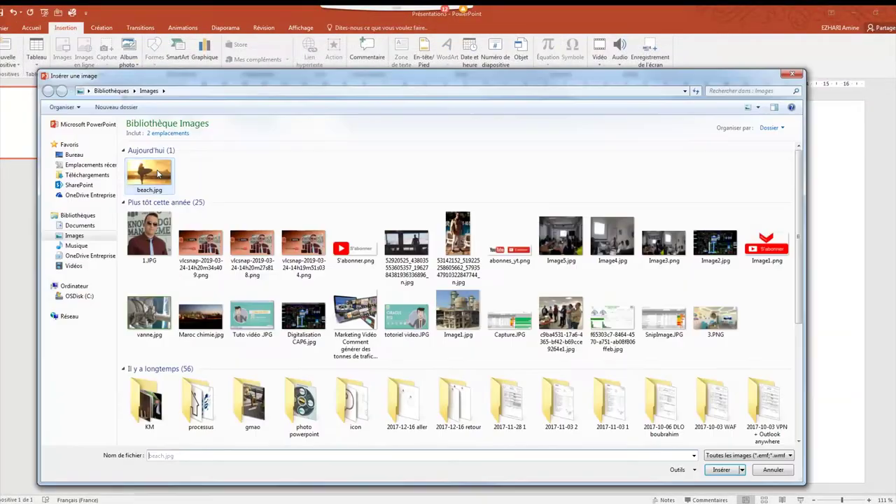
double_click(155, 174)
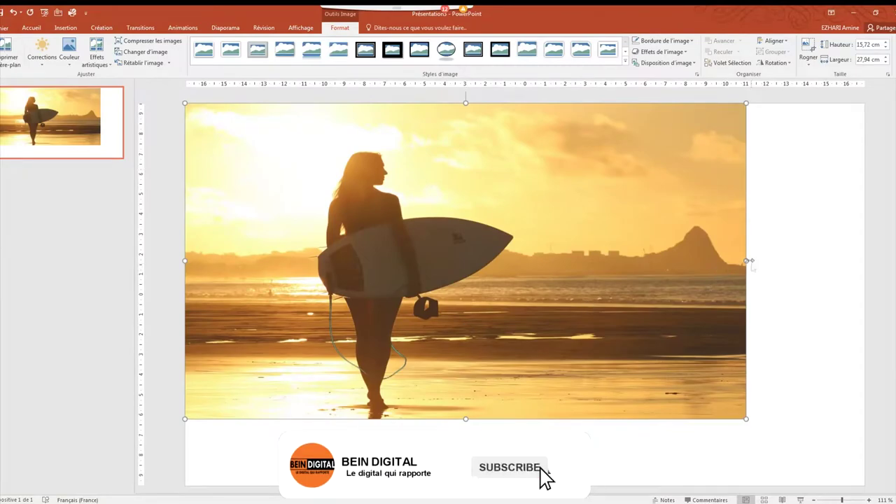
drag(746, 260, 864, 259)
mouse_move(524, 422)
mouse_down()
mouse_move(523, 483)
mouse_move(530, 464)
mouse_up()
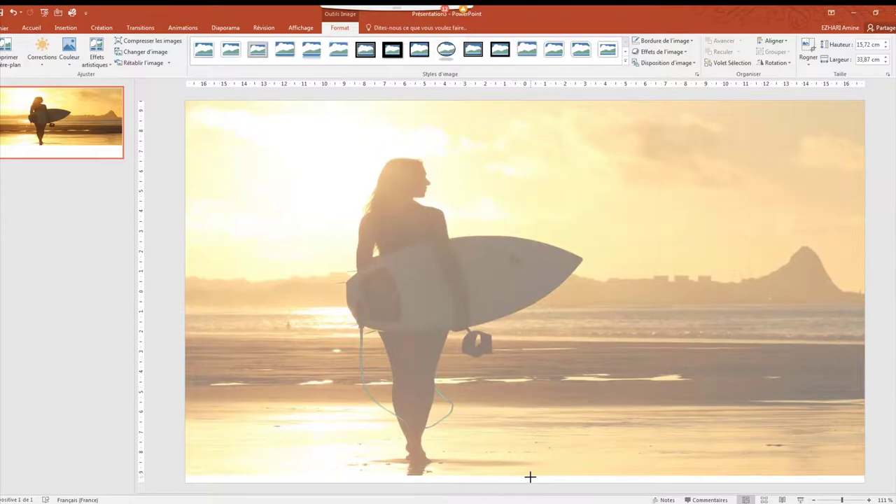
drag(530, 482, 532, 482)
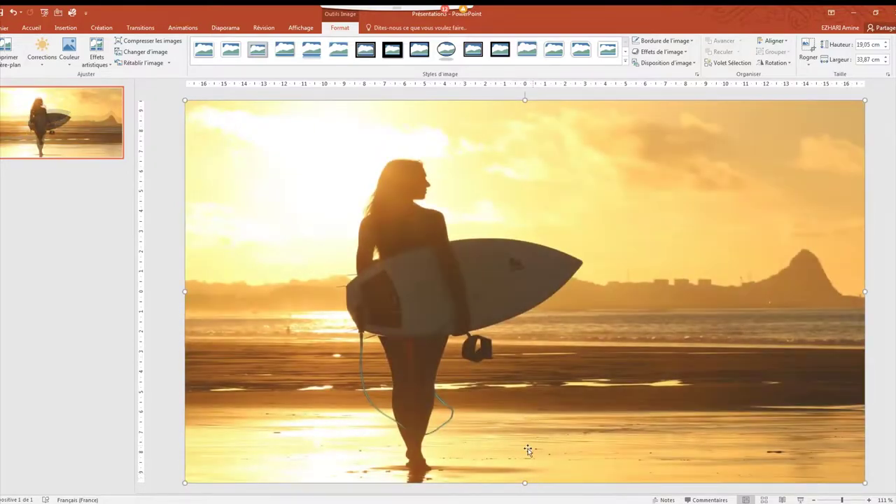
click(63, 28)
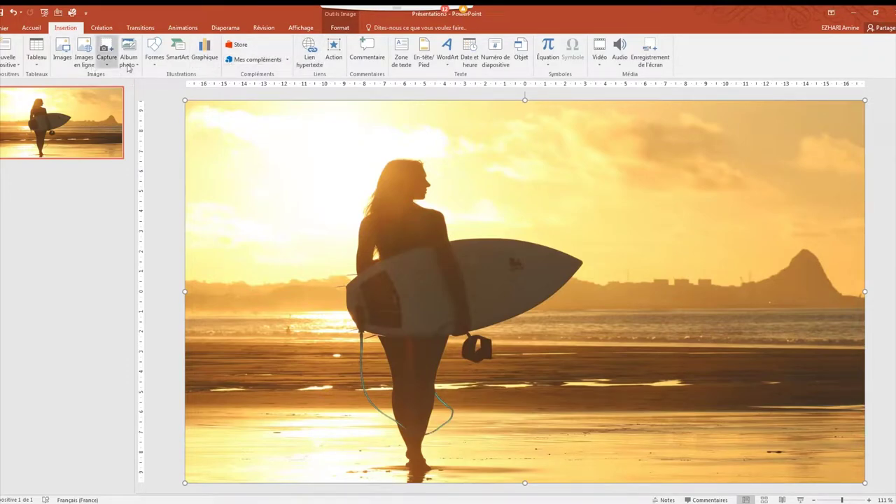
click(154, 49)
Step: Draw a blue rectangle over the whole slide and set its fill transparency to 15%
click(198, 84)
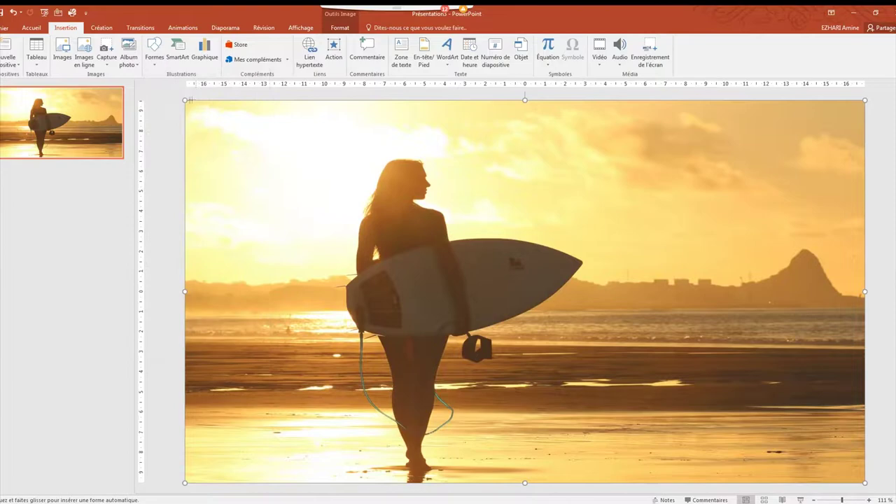
drag(185, 100, 866, 483)
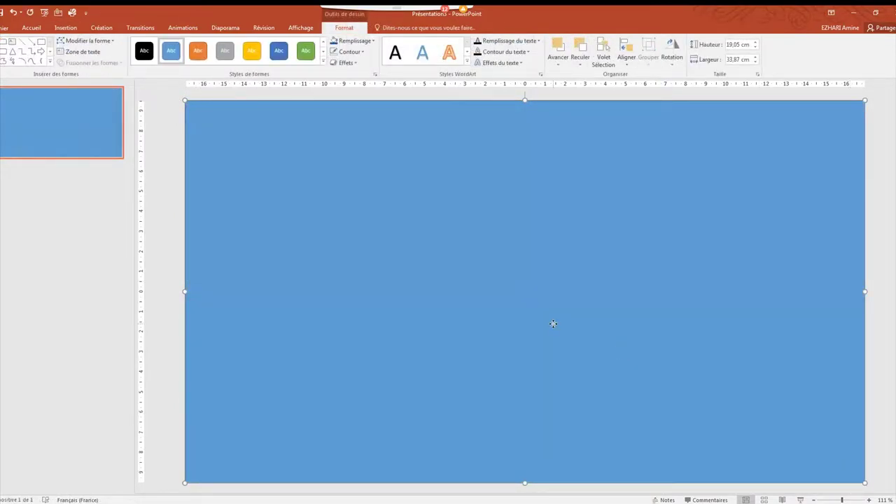
right_click(553, 324)
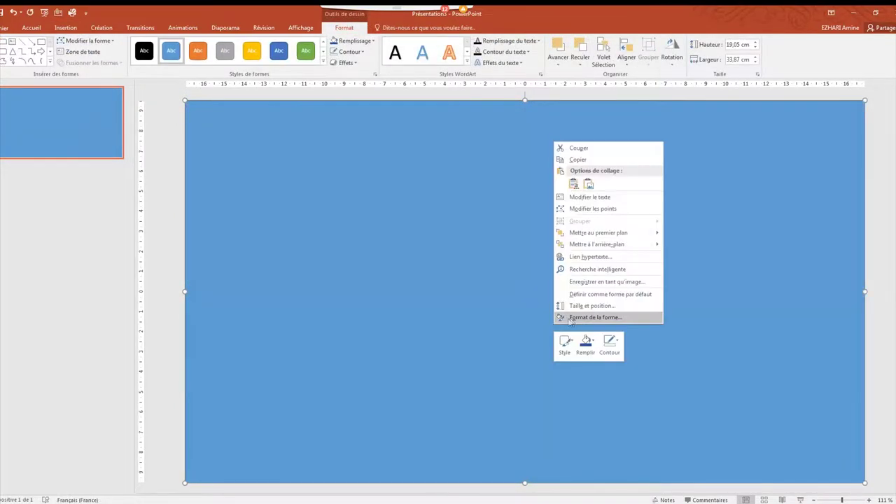
click(572, 319)
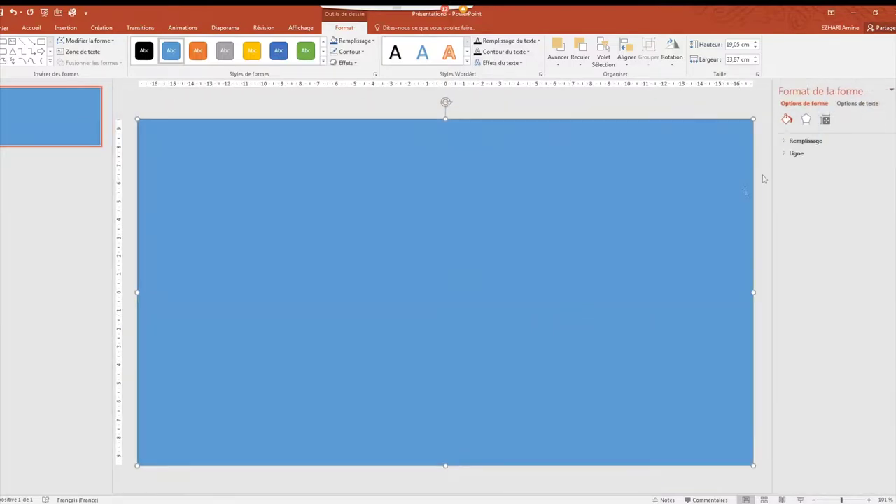
click(805, 141)
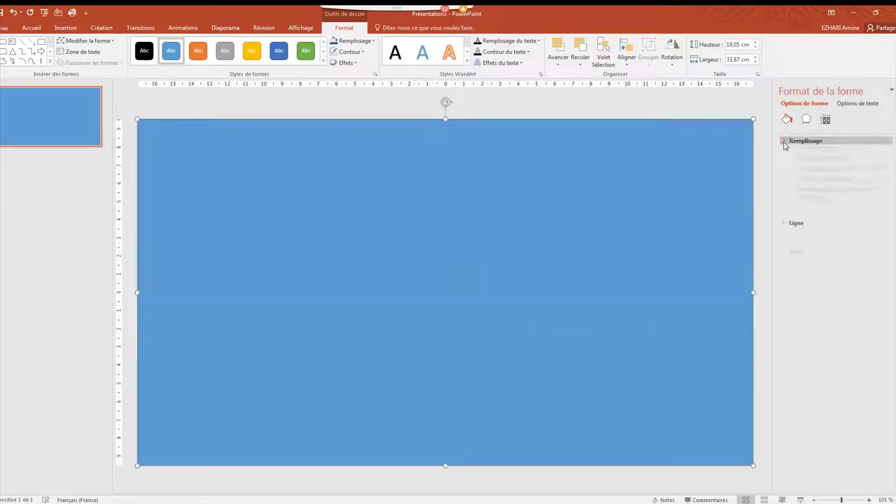
click(836, 250)
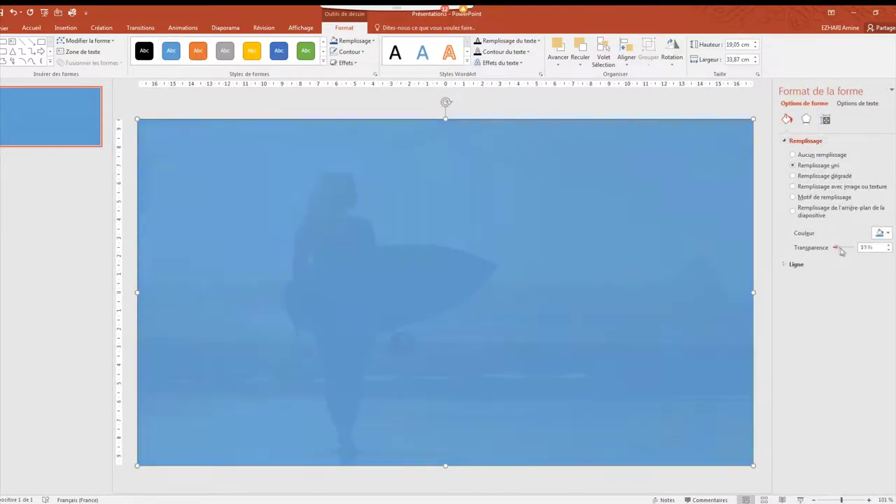
drag(840, 251, 840, 254)
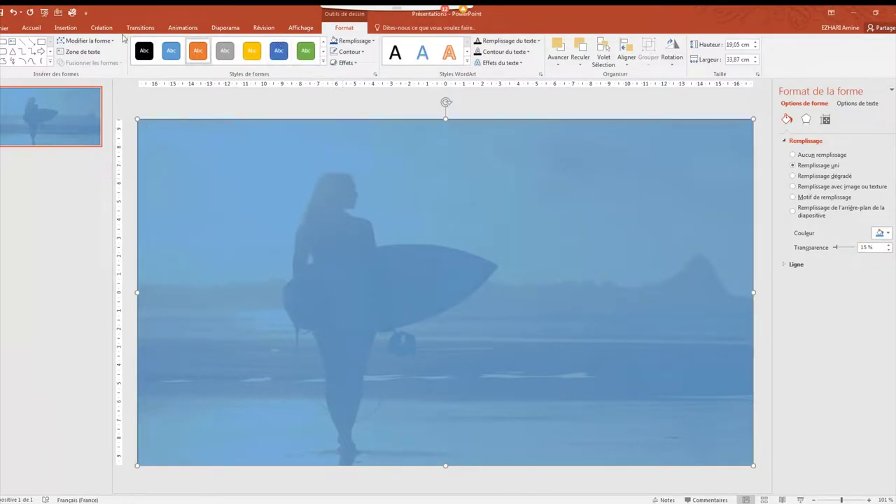
click(67, 29)
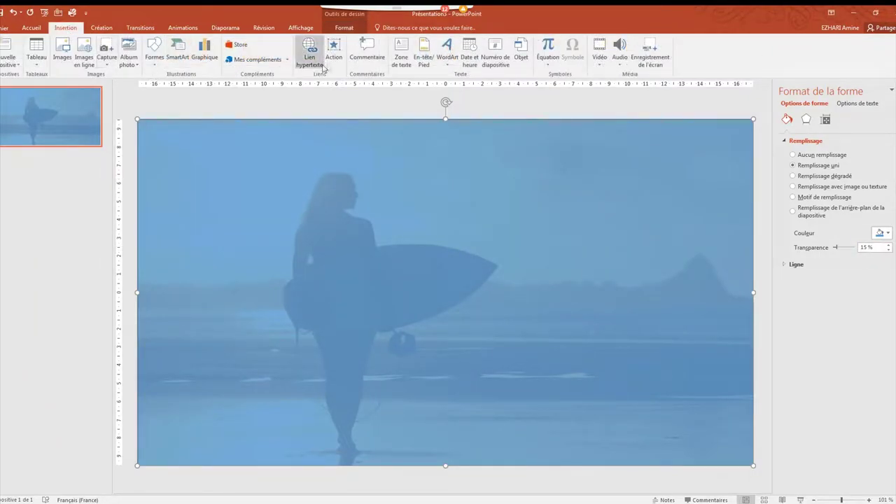
Step: Draw a parallelogram, steepen its slant, stretch it to the full 19.05 cm height, and shift it left
click(156, 72)
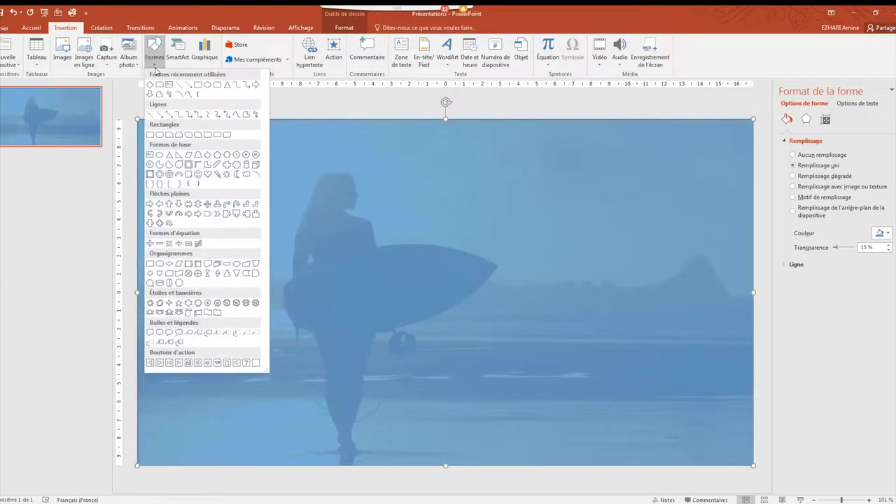
click(189, 156)
drag(314, 151, 527, 420)
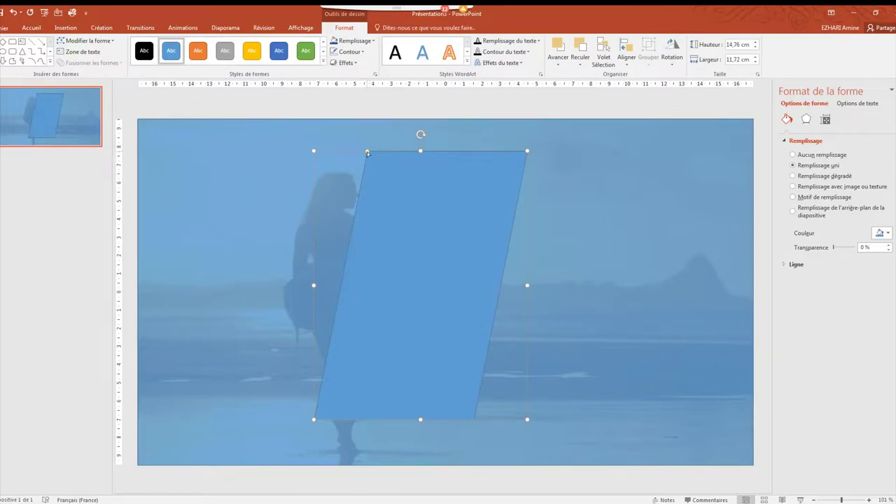
drag(367, 152, 414, 152)
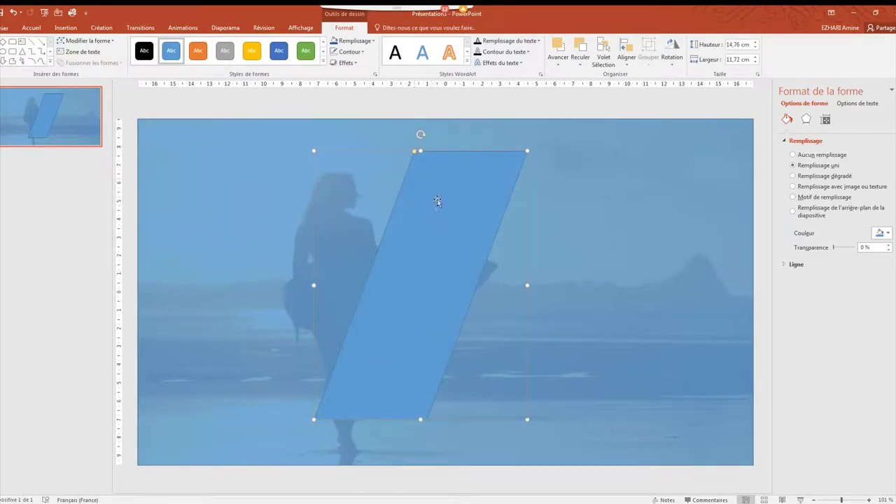
drag(420, 151, 420, 119)
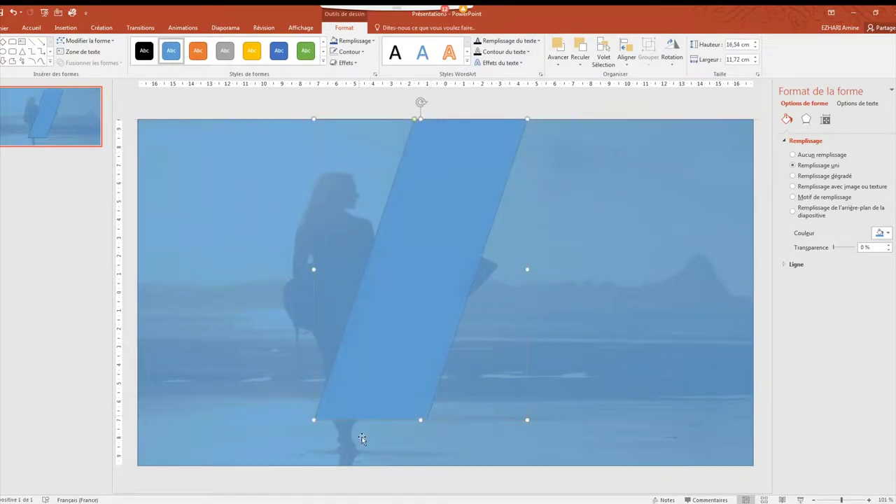
drag(420, 419, 420, 465)
drag(439, 315, 385, 242)
right_click(394, 237)
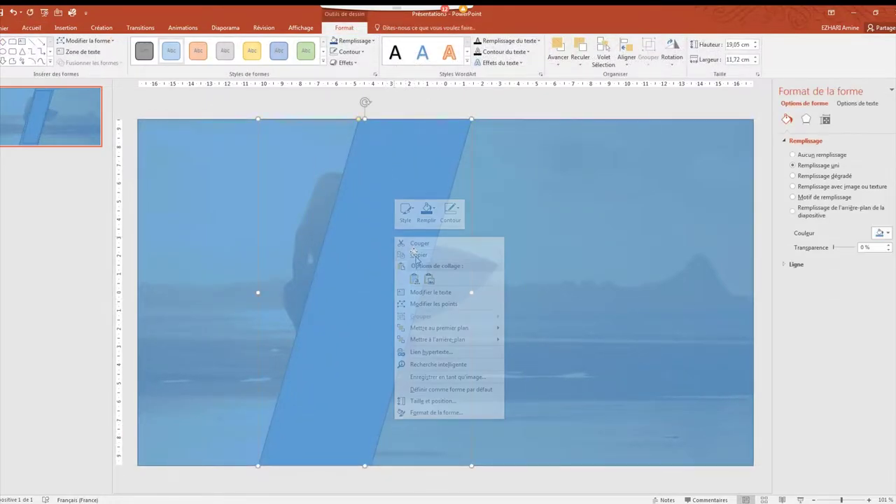
Step: Paste a copy of the parallelogram, shrink it slightly, and move it up inside the original
click(416, 255)
right_click(400, 250)
click(419, 288)
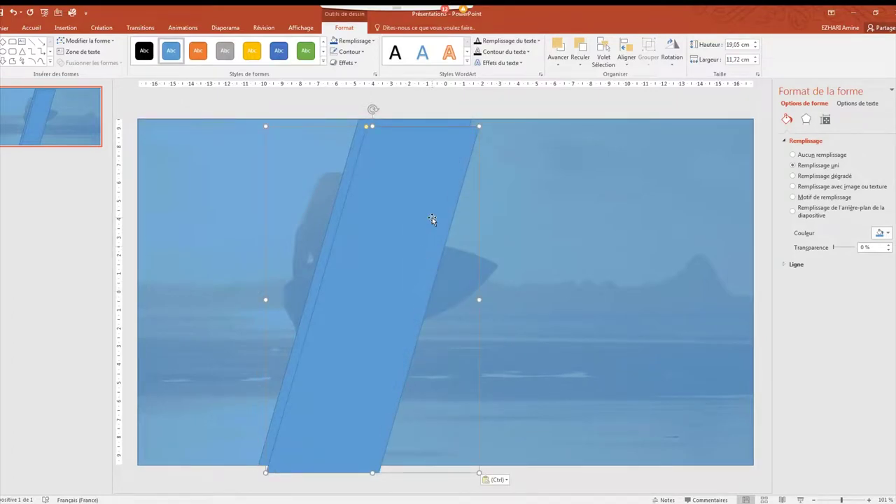
drag(480, 127, 456, 163)
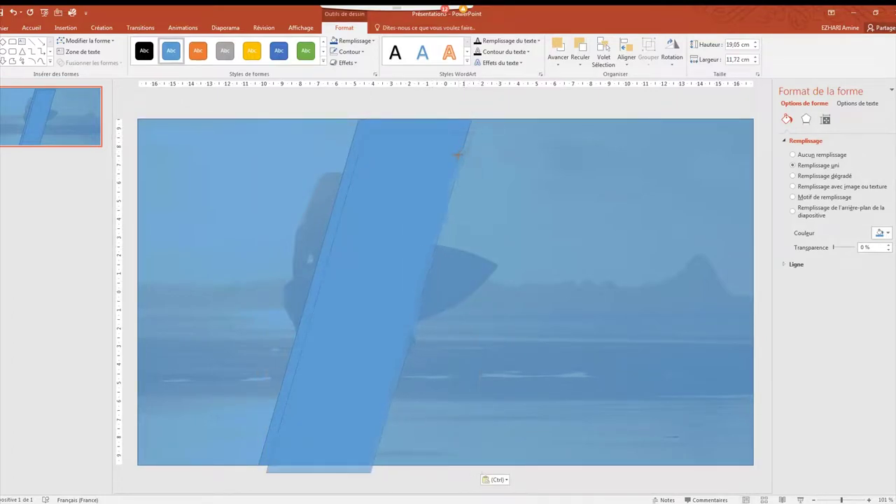
drag(402, 199, 404, 174)
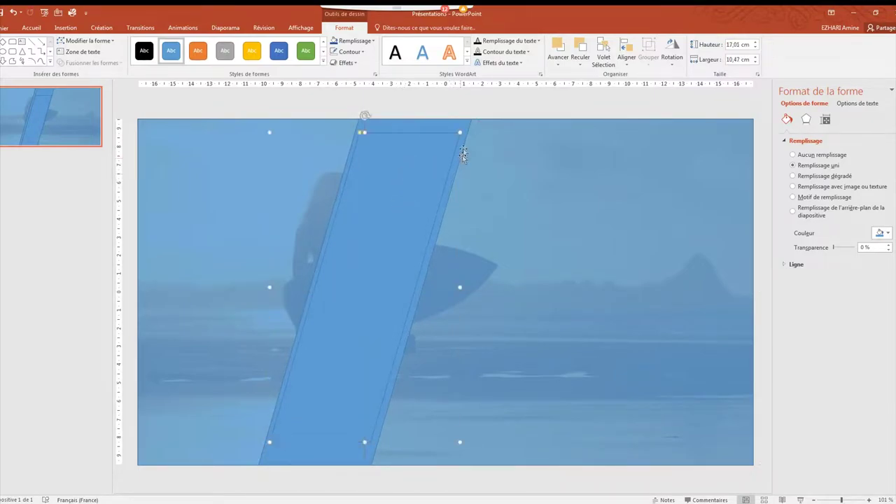
Step: Fine-tune the duplicate's corners and edges so it sits inset at 17.62 × 11.01 cm
drag(460, 133, 462, 129)
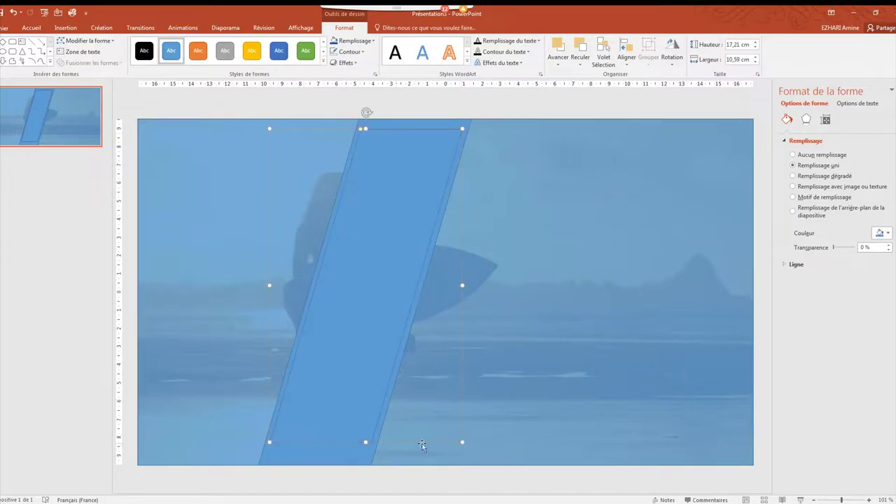
drag(460, 442, 458, 440)
drag(365, 439, 360, 449)
drag(270, 450, 267, 433)
drag(268, 430, 268, 430)
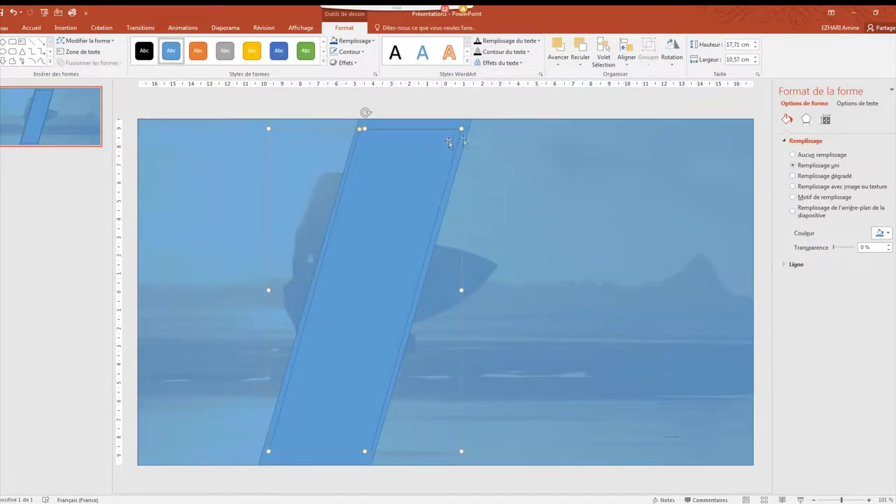
drag(462, 129, 467, 128)
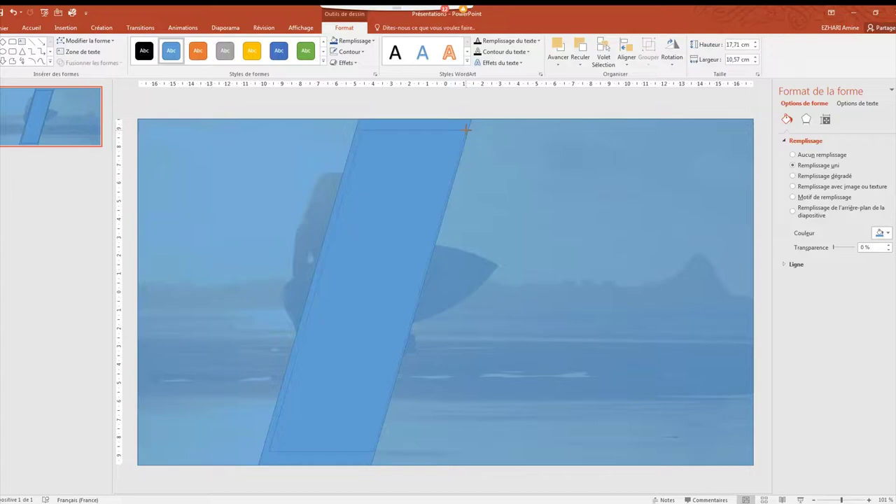
drag(464, 129, 465, 131)
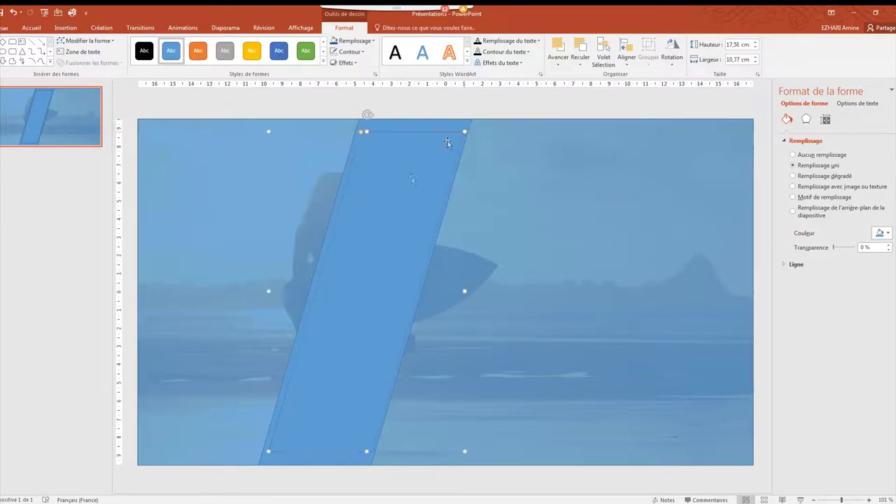
drag(268, 450, 264, 451)
drag(363, 131, 356, 133)
drag(357, 133, 357, 134)
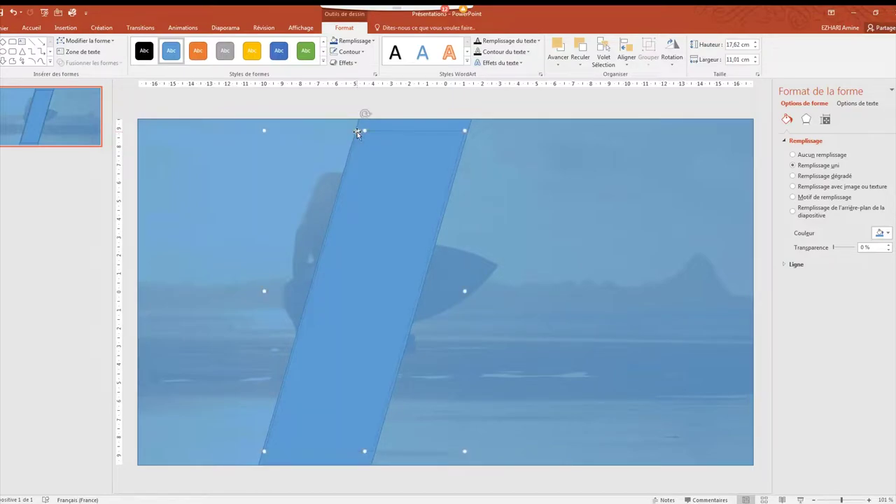
Step: Group the nested parallelogram pair and paste another copy of it
shift+click(421, 125)
right_click(421, 125)
mouse_move(447, 183)
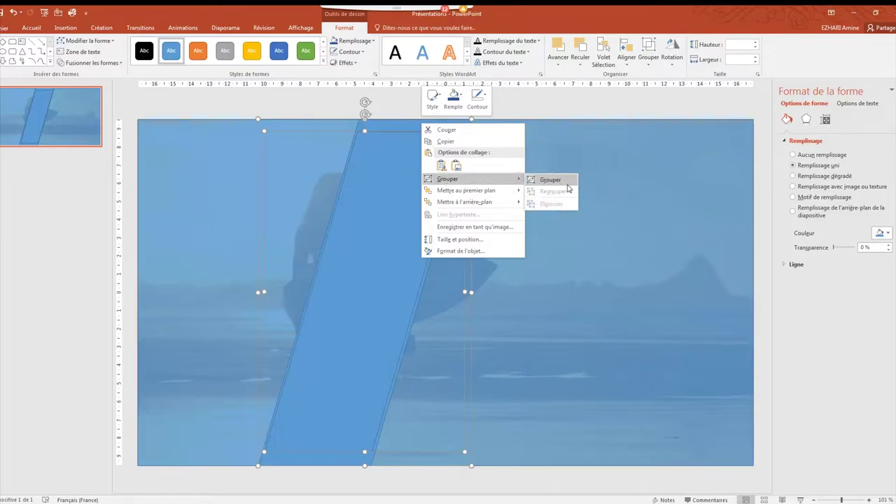
click(567, 184)
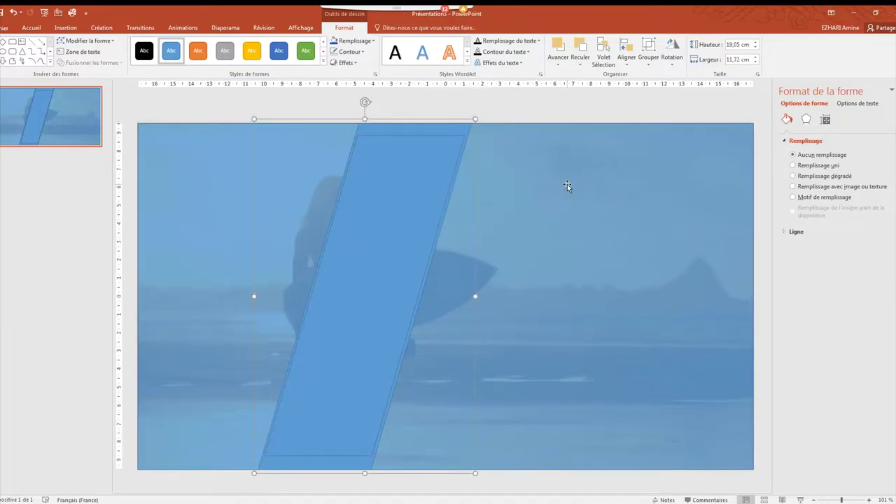
right_click(473, 183)
key(Escape)
click(459, 156)
right_click(476, 173)
key(Escape)
right_click(507, 192)
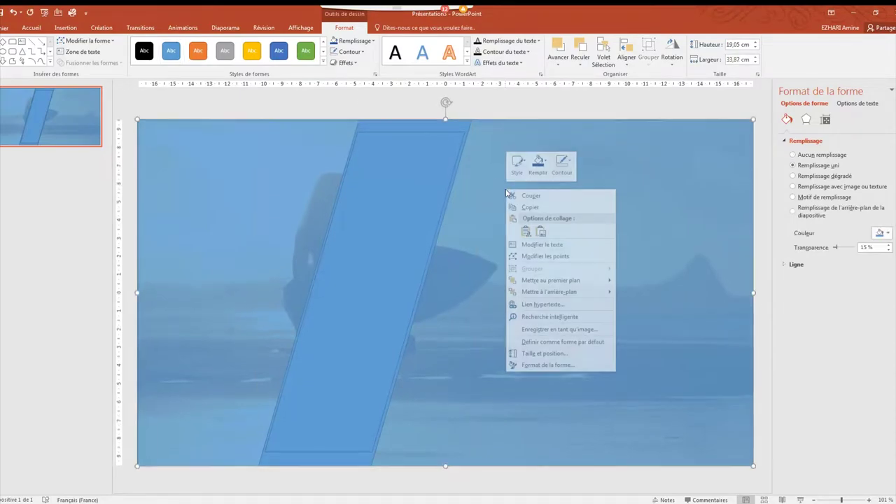
click(527, 231)
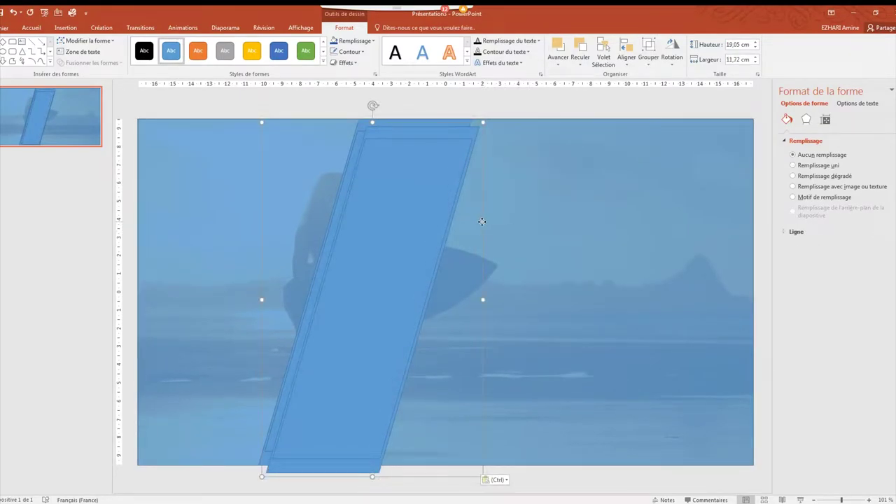
Step: Move the pasted frame to the right and shrink it to about 13.2 × 9.16 cm
drag(482, 222, 615, 219)
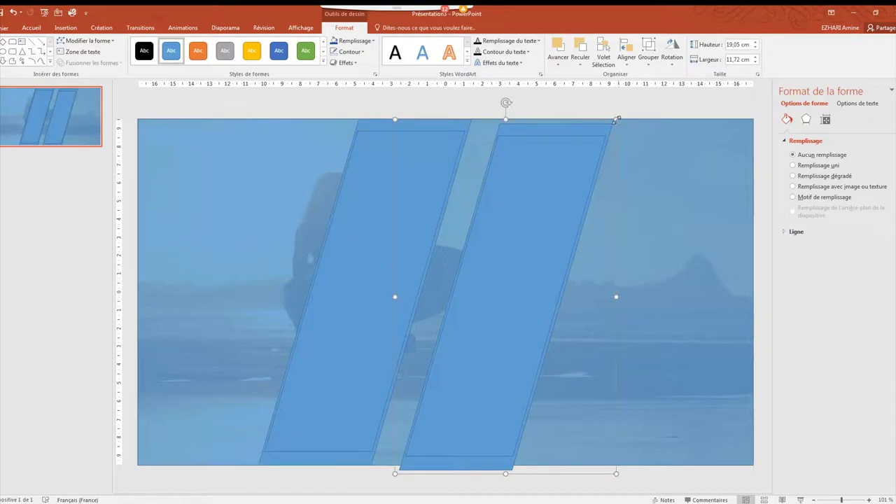
drag(615, 119, 544, 278)
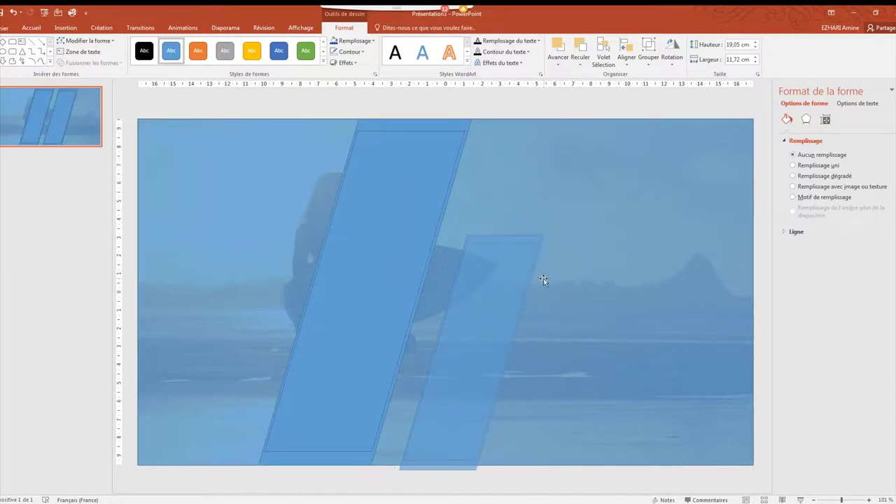
drag(483, 290, 505, 208)
drag(570, 377, 596, 380)
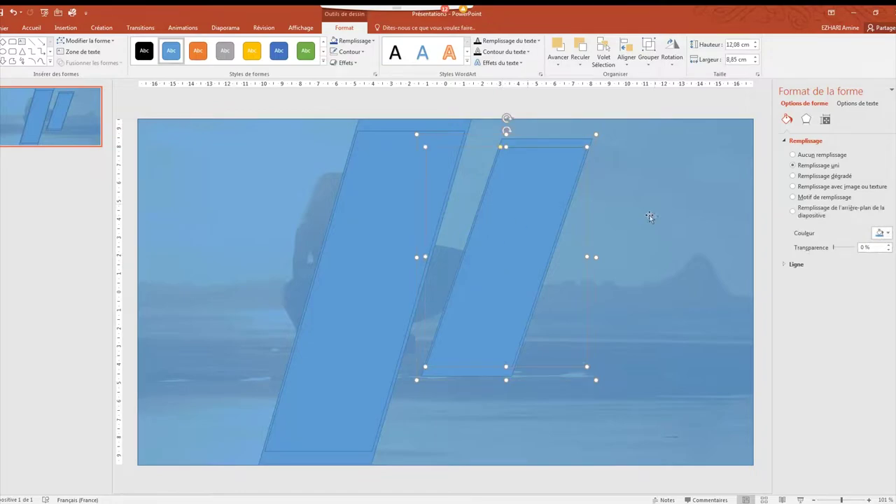
click(667, 257)
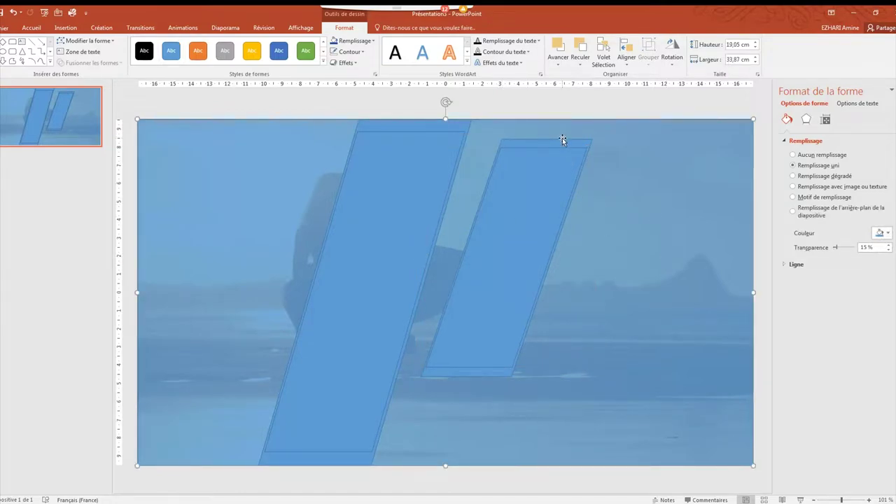
drag(525, 168, 512, 176)
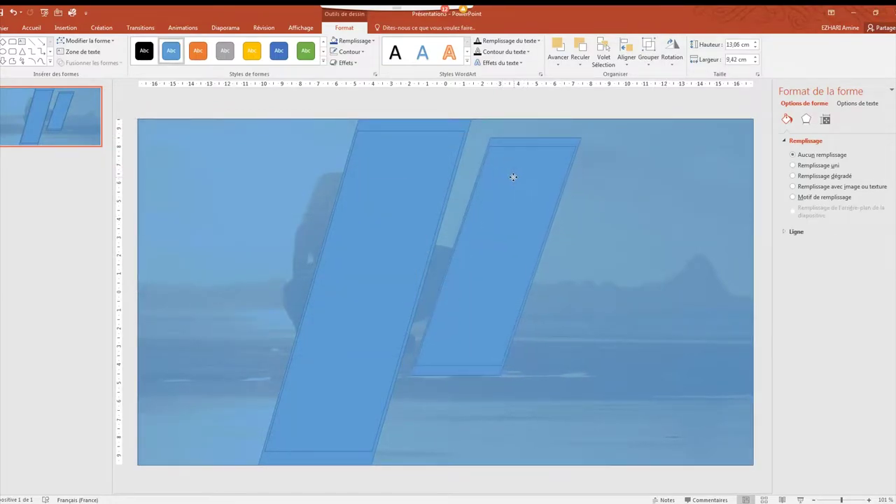
Step: Reselect the right frame's parts and shift the frame slightly into position
key(Escape)
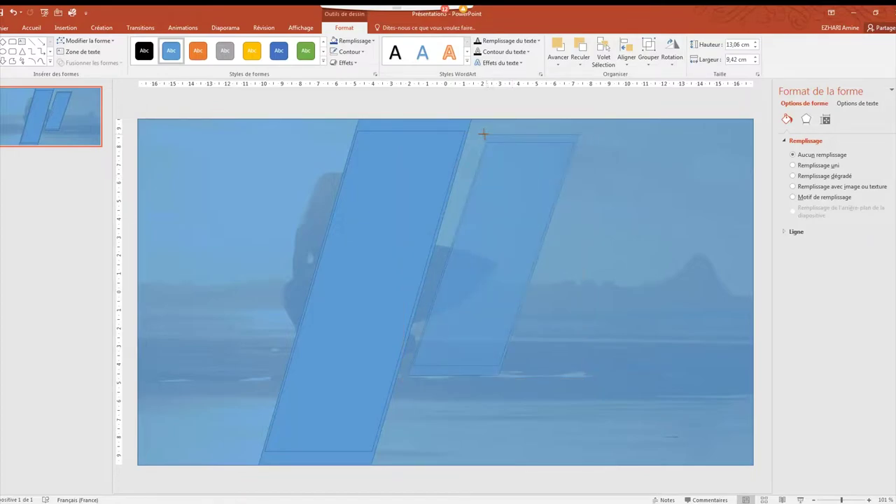
click(475, 135)
click(396, 131)
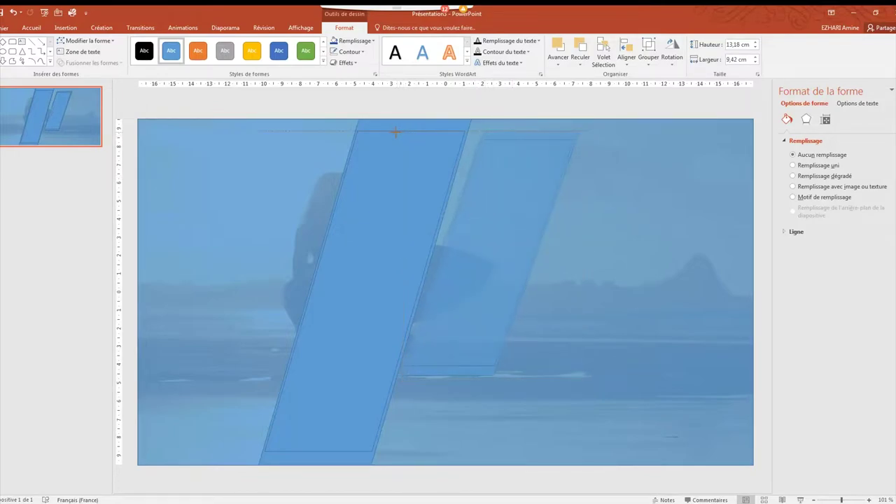
click(506, 164)
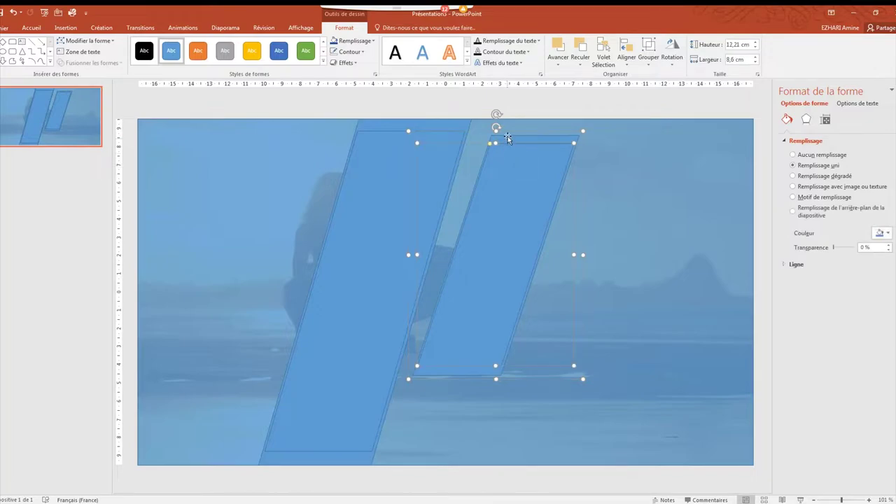
click(487, 136)
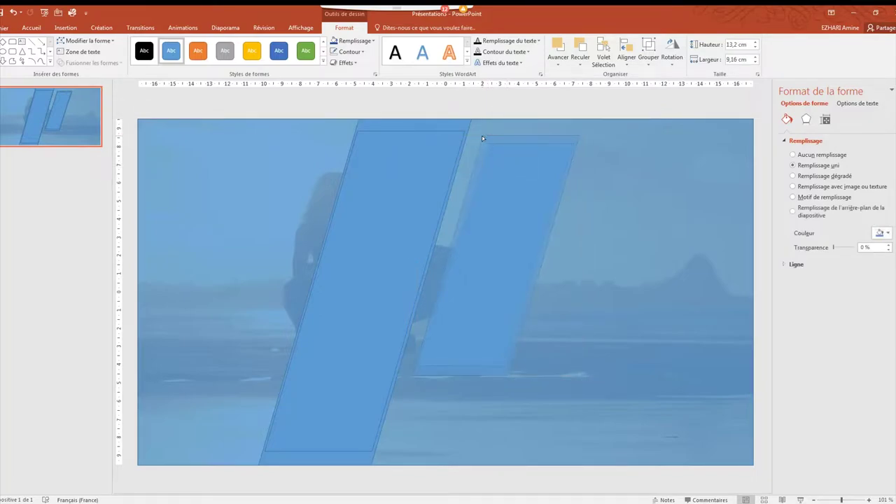
click(482, 138)
click(494, 149)
drag(491, 145, 487, 148)
click(484, 149)
click(541, 133)
mouse_move(541, 133)
mouse_down()
mouse_move(530, 131)
mouse_move(545, 132)
mouse_up()
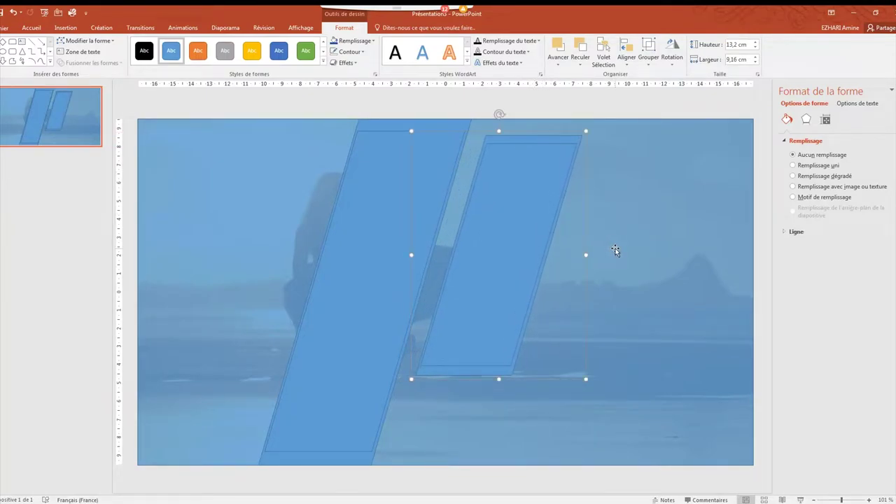
click(548, 223)
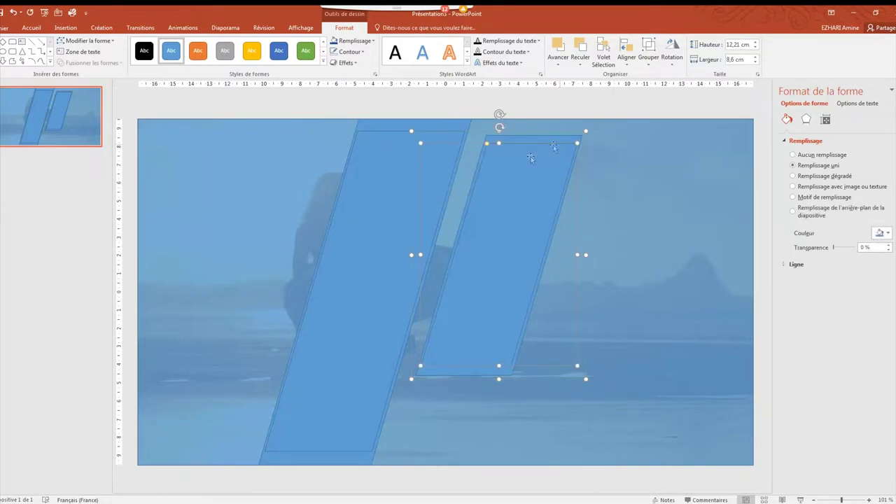
click(537, 133)
click(563, 133)
Step: Duplicate the right frame and place the copy on the slide's left side
right_click(562, 130)
click(571, 148)
right_click(621, 218)
click(632, 257)
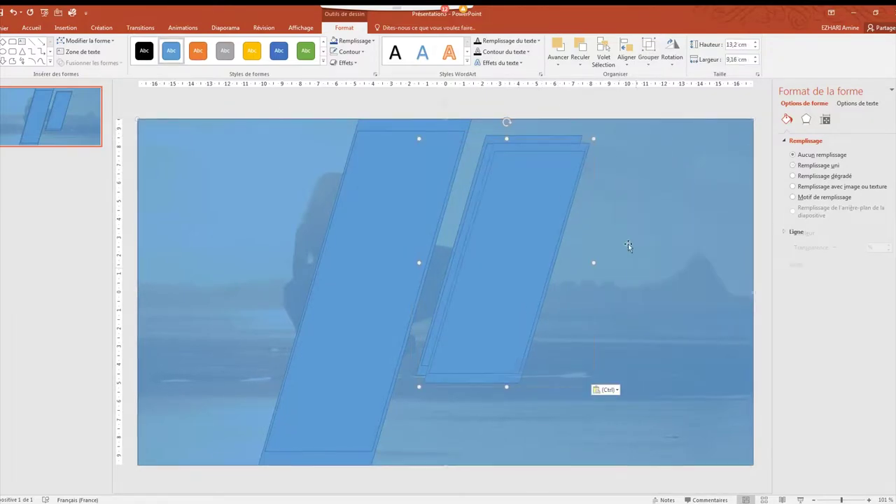
drag(569, 140, 281, 212)
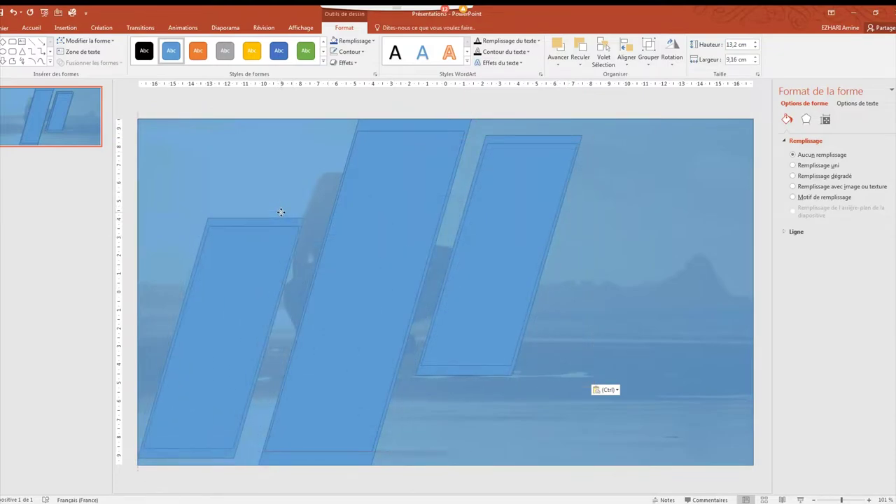
drag(281, 212, 269, 218)
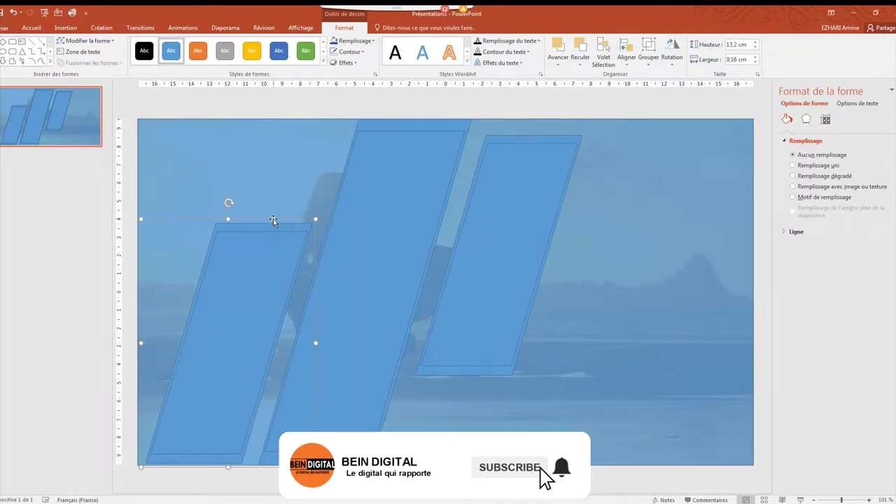
drag(274, 221, 274, 216)
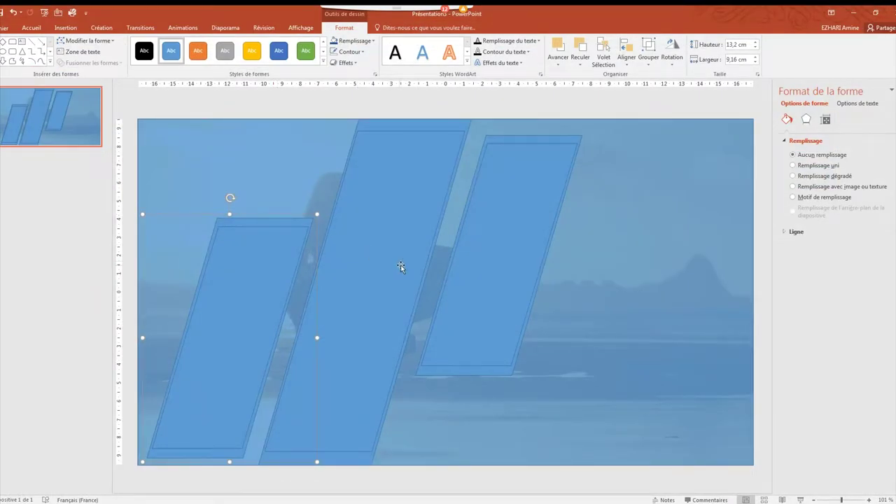
click(524, 265)
Step: Ungroup the three frames, select all shapes, and apply Fragment
shift+click(417, 201)
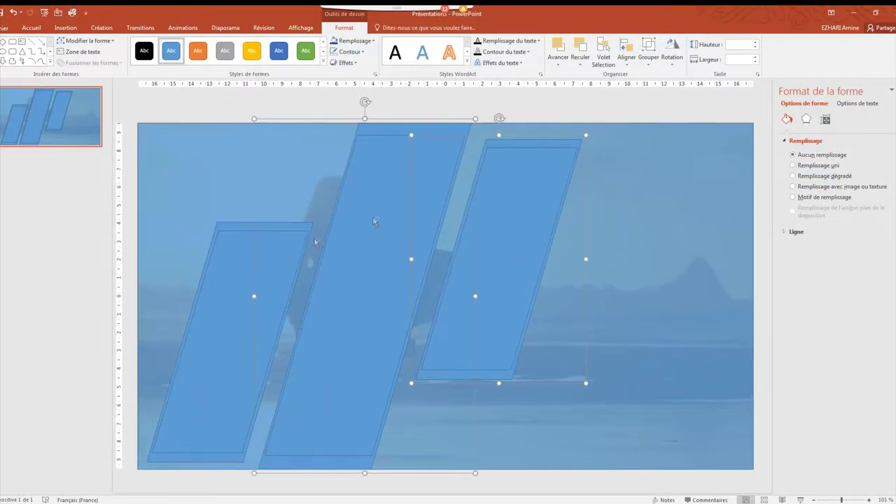
shift+click(210, 324)
right_click(211, 323)
mouse_move(231, 378)
click(351, 398)
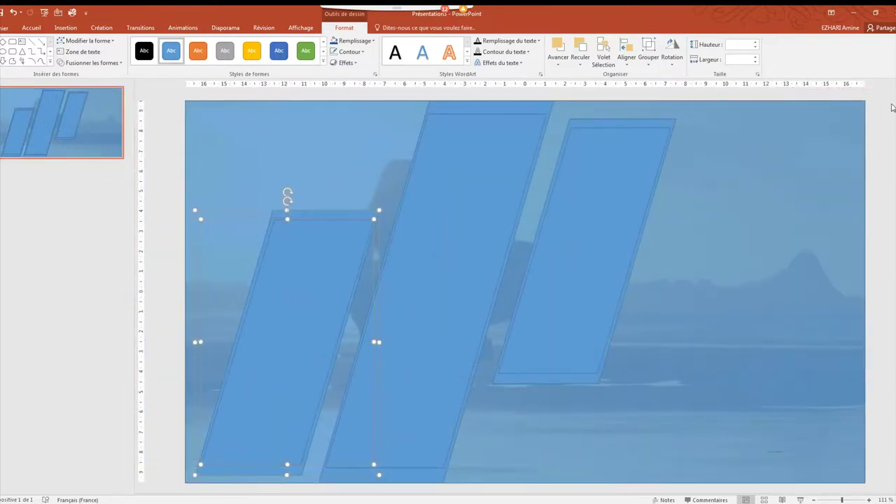
click(175, 110)
drag(166, 94, 725, 490)
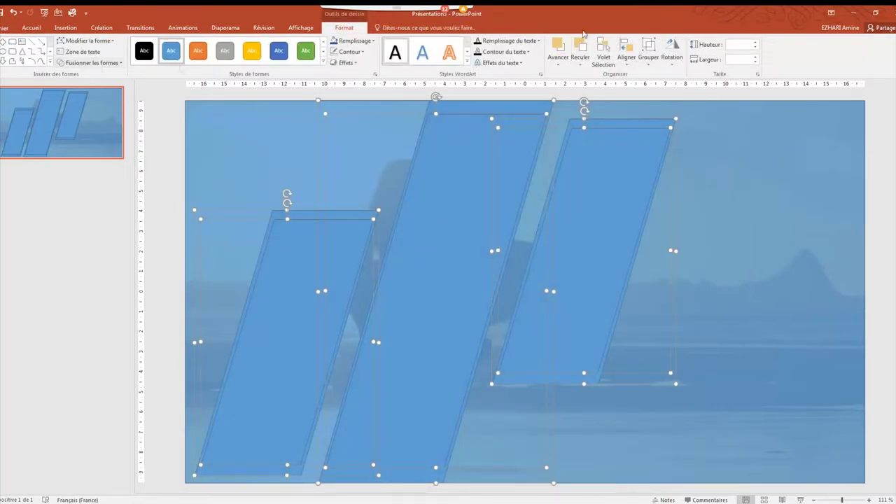
click(90, 62)
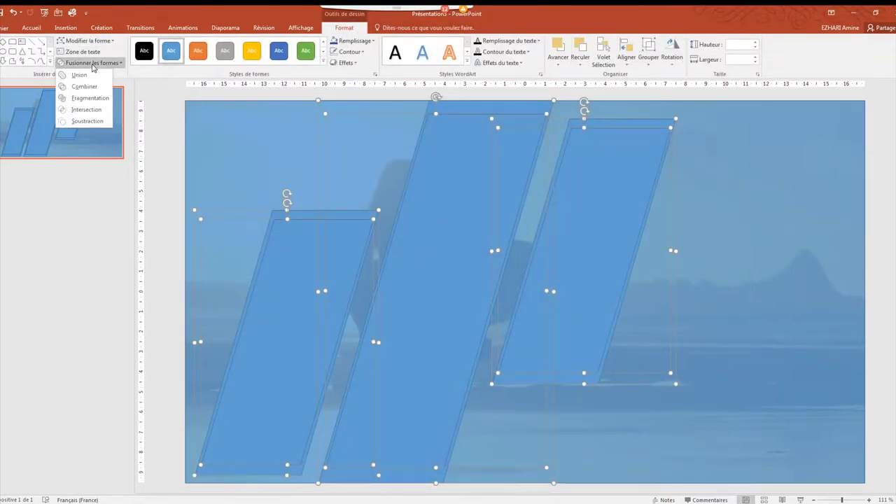
click(85, 102)
Step: Fragment the background picture together with the middle and left parallelograms
click(777, 289)
shift+click(469, 250)
shift+click(287, 286)
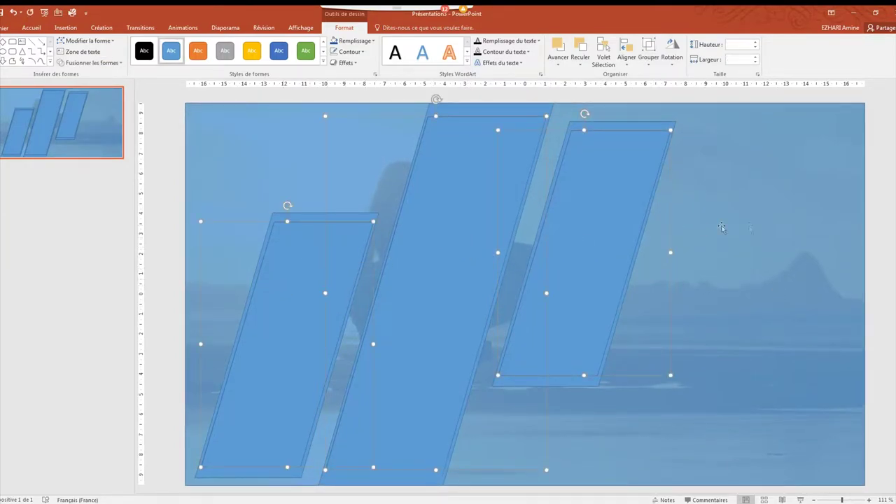
shift+click(790, 226)
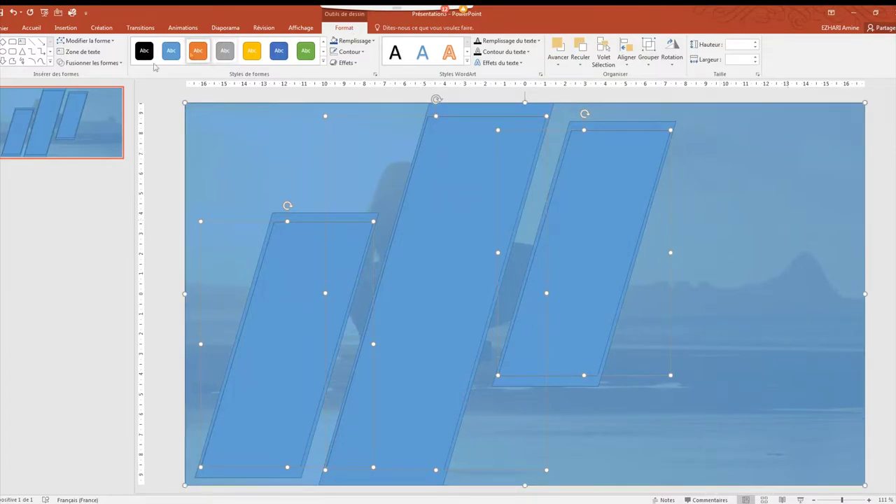
click(99, 64)
click(90, 98)
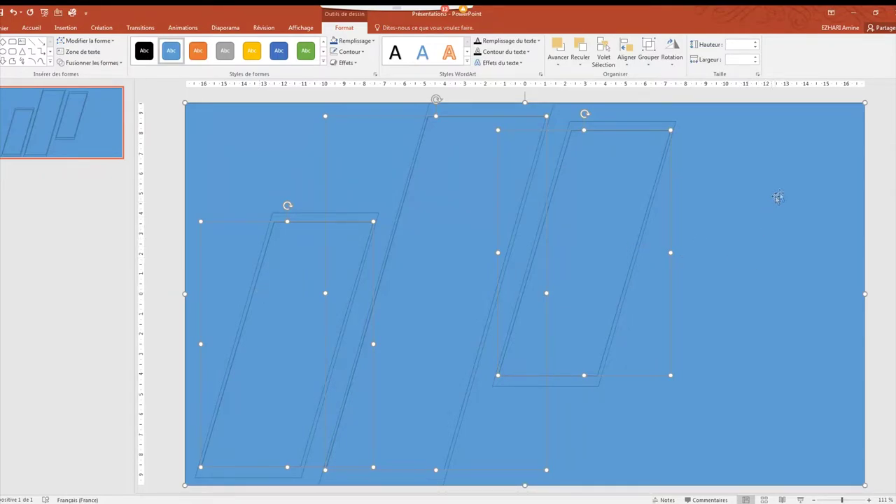
key(Escape)
Step: Cut away the three inner parallelogram pieces so the photo shows through each window
click(599, 207)
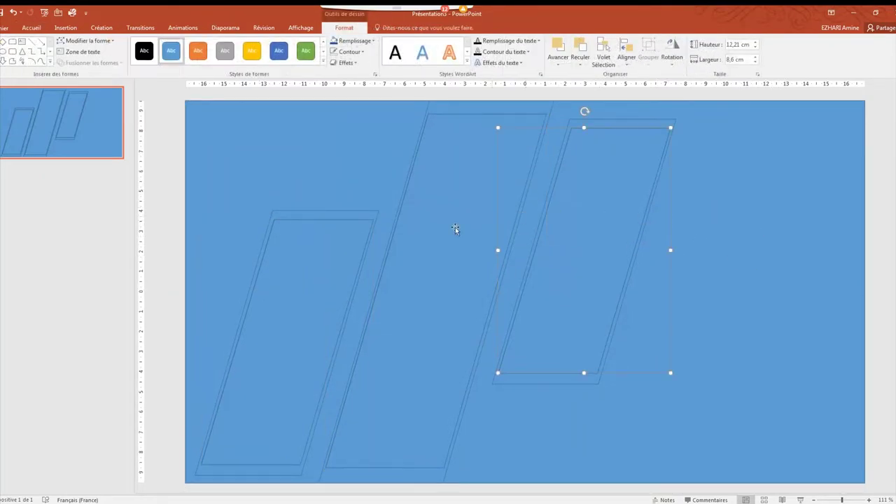
shift+click(440, 229)
shift+click(292, 283)
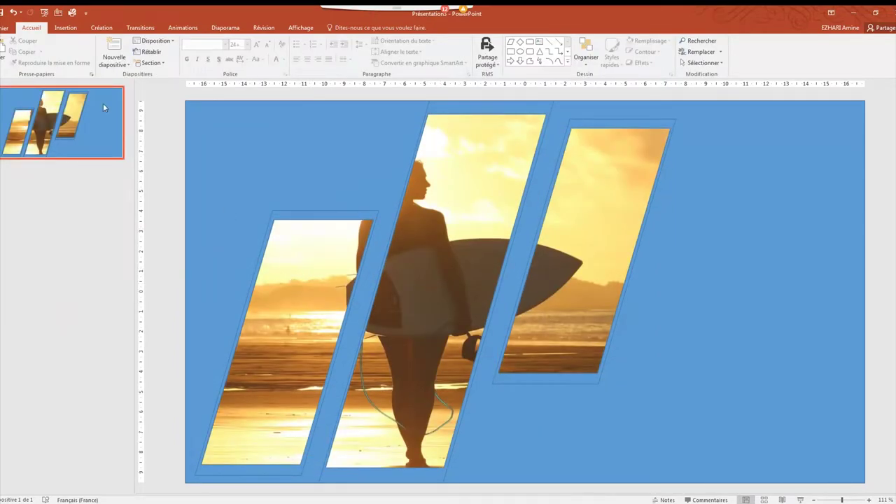
click(14, 12)
click(14, 12)
click(747, 252)
click(574, 232)
shift+click(435, 271)
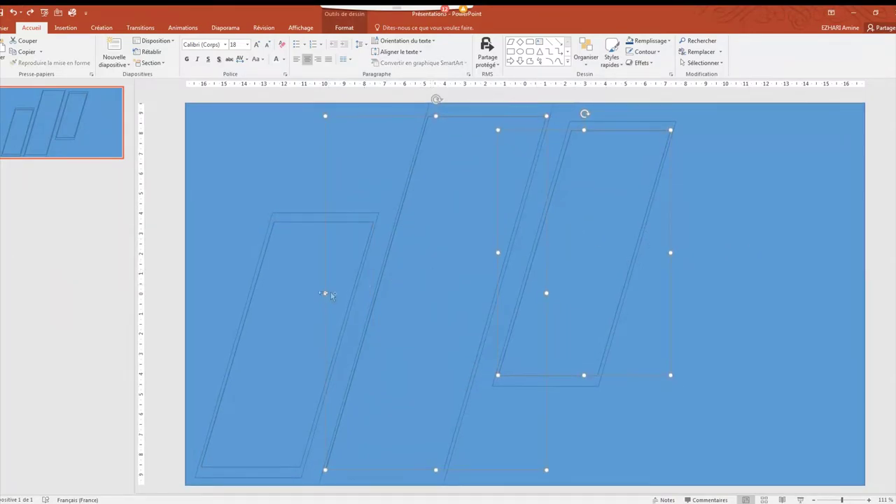
shift+click(295, 295)
right_click(295, 295)
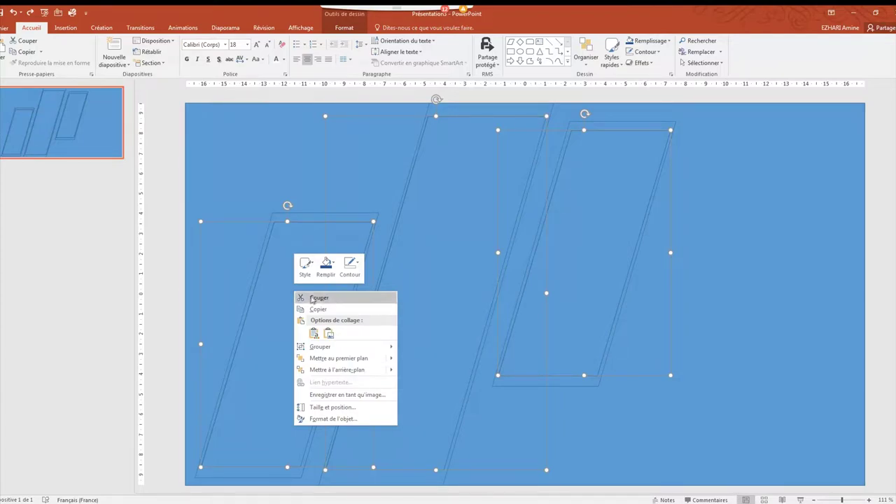
click(319, 298)
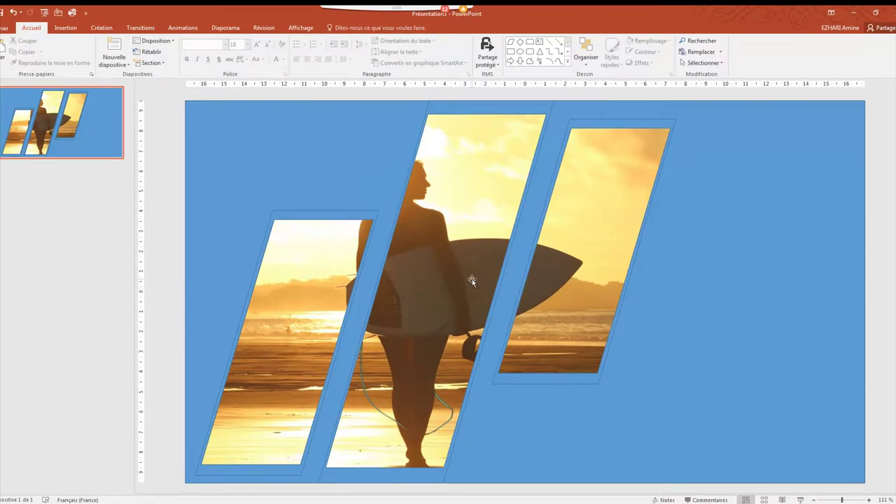
click(630, 121)
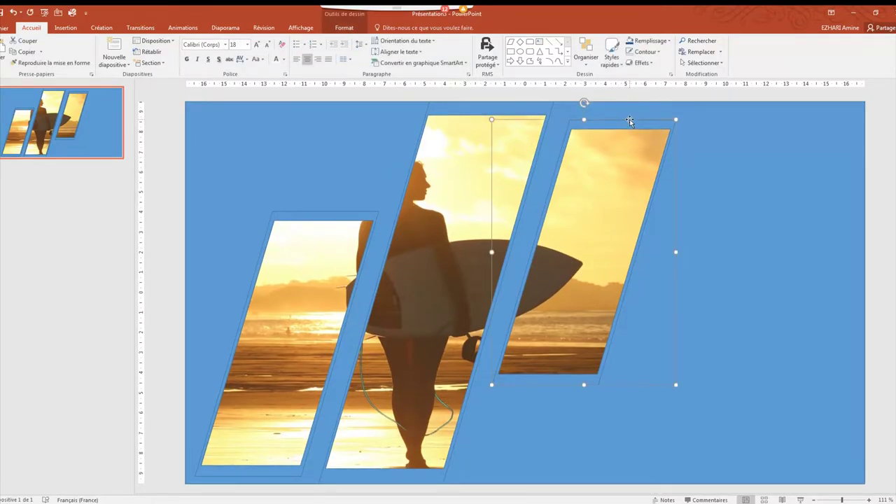
Step: Give the right border a gradient fill, removing the 56% stop and sampling a photo colour for the right stop
right_click(630, 121)
click(646, 282)
click(793, 176)
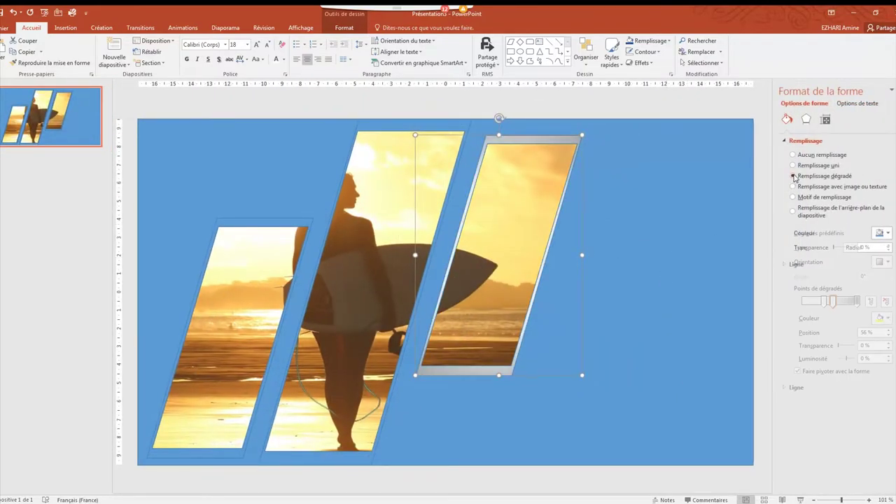
click(886, 301)
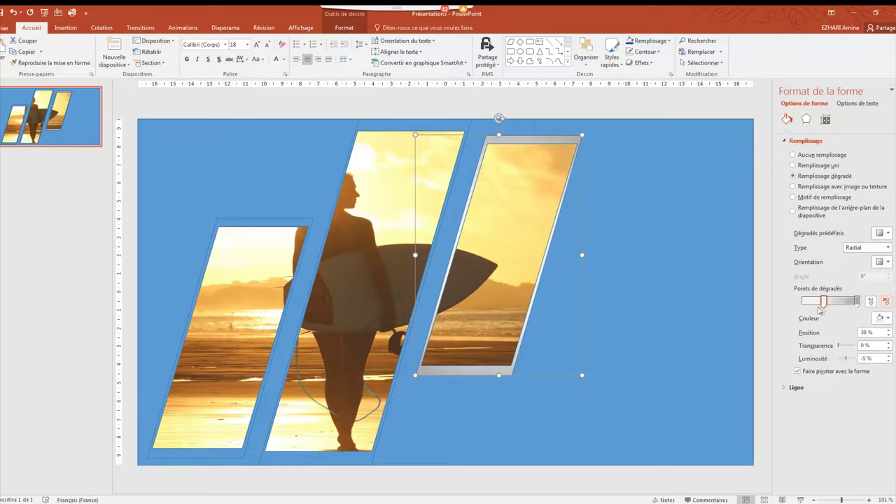
click(857, 301)
click(888, 319)
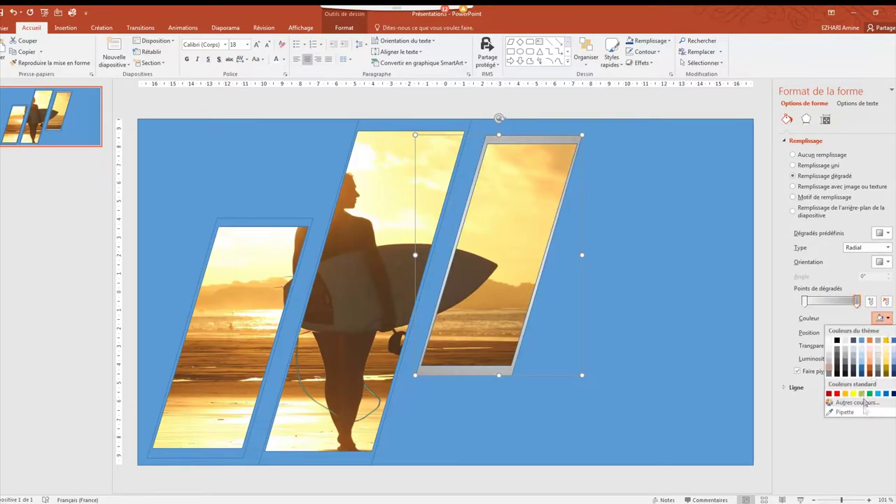
click(846, 411)
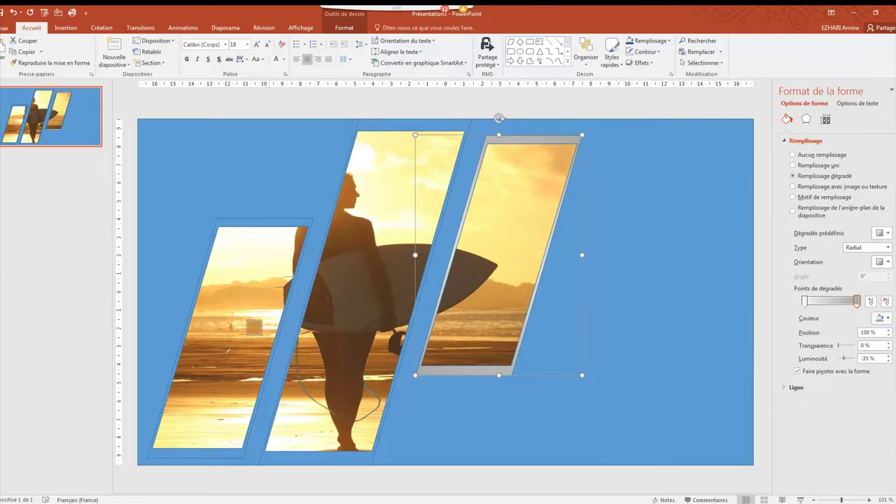
click(209, 348)
Step: Sample a photo colour for the left gradient stop and reposition the stops
click(805, 301)
click(888, 318)
click(841, 432)
click(381, 184)
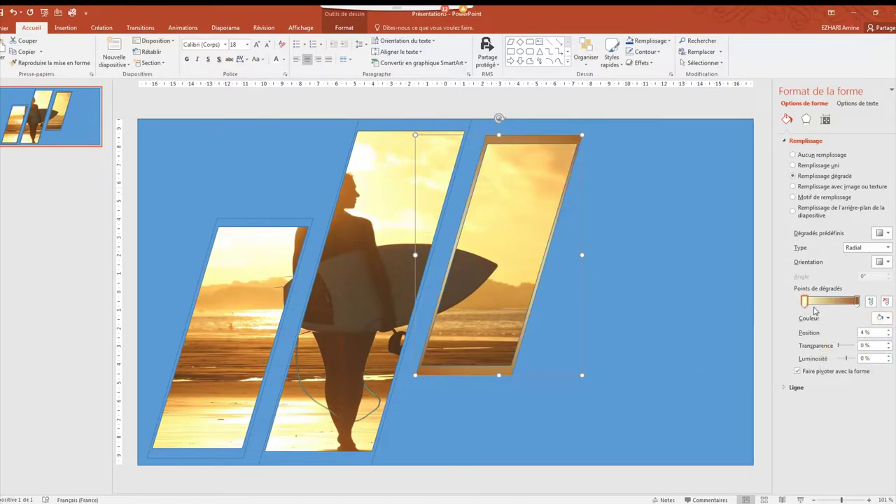
drag(806, 302, 843, 303)
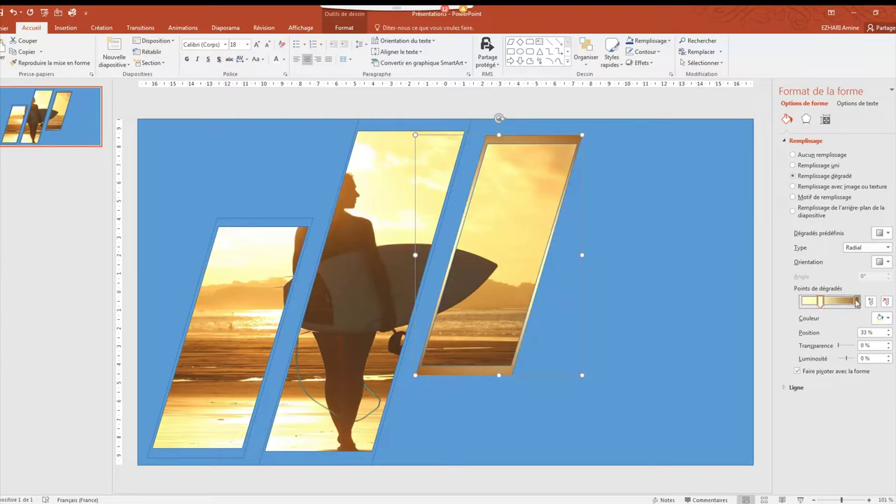
drag(841, 303, 855, 303)
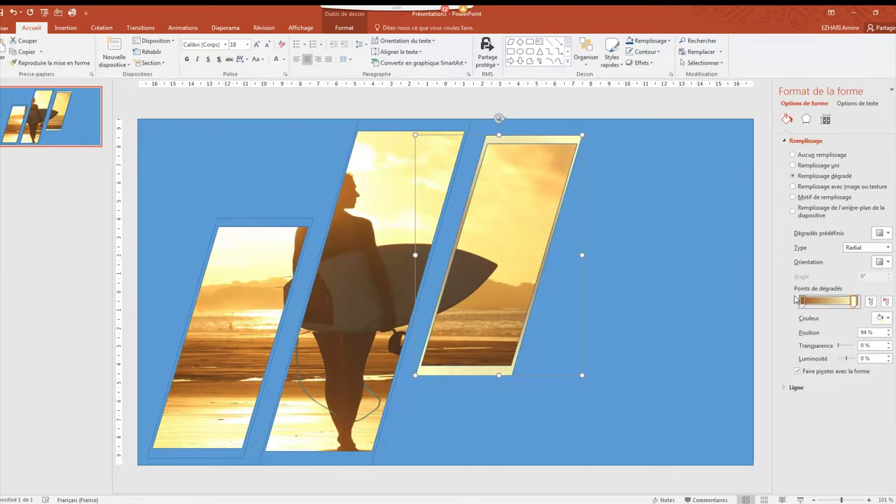
drag(856, 301, 828, 302)
Step: Shift the left gradient stop slightly and resample its colour from the photo
click(804, 302)
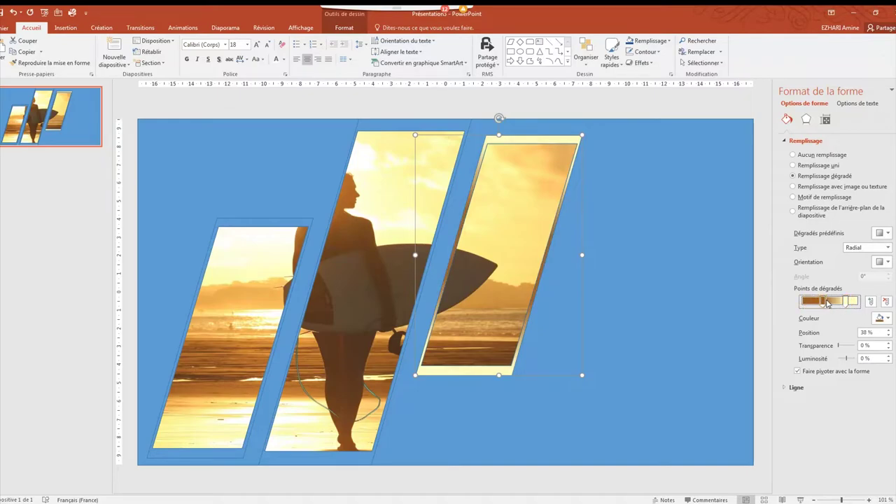
drag(822, 301, 811, 303)
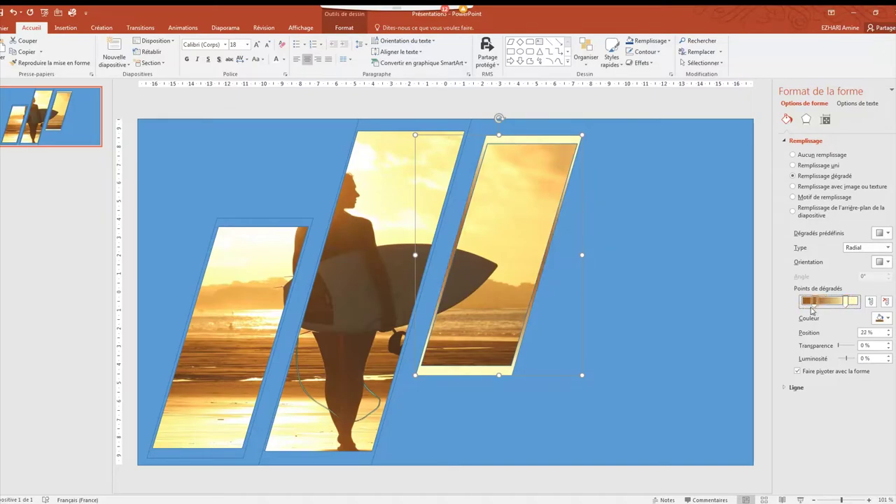
click(884, 318)
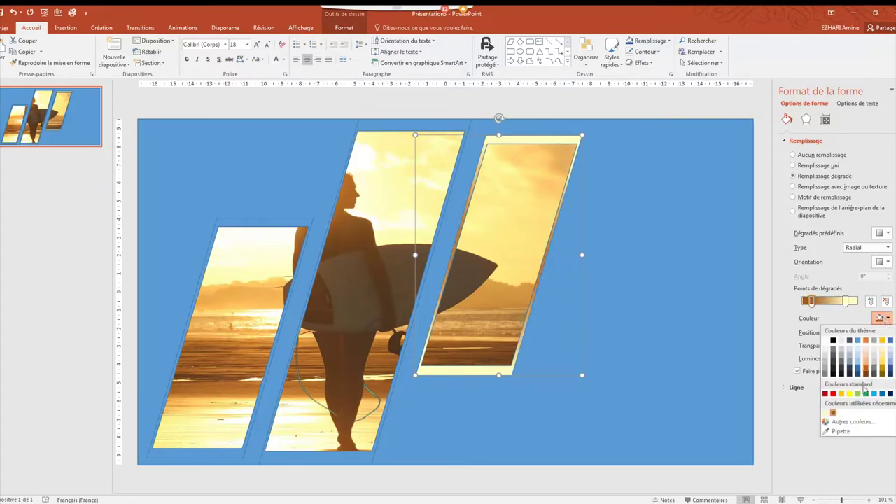
click(840, 431)
click(238, 324)
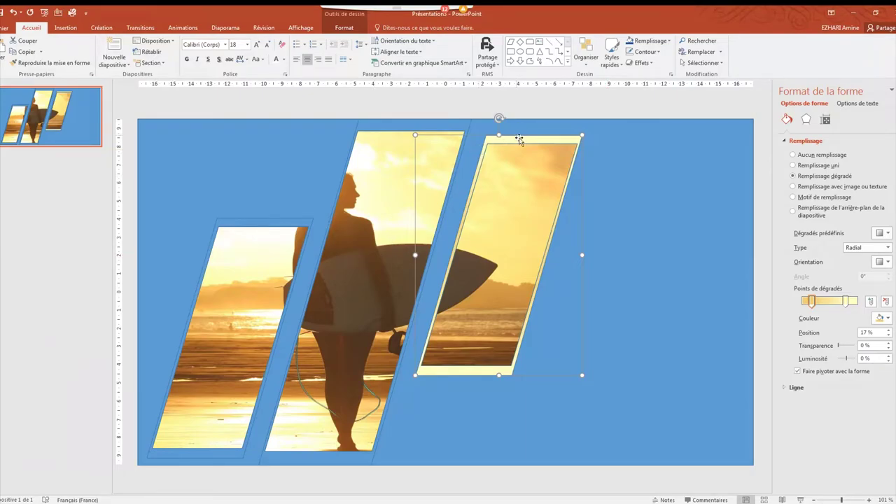
click(44, 63)
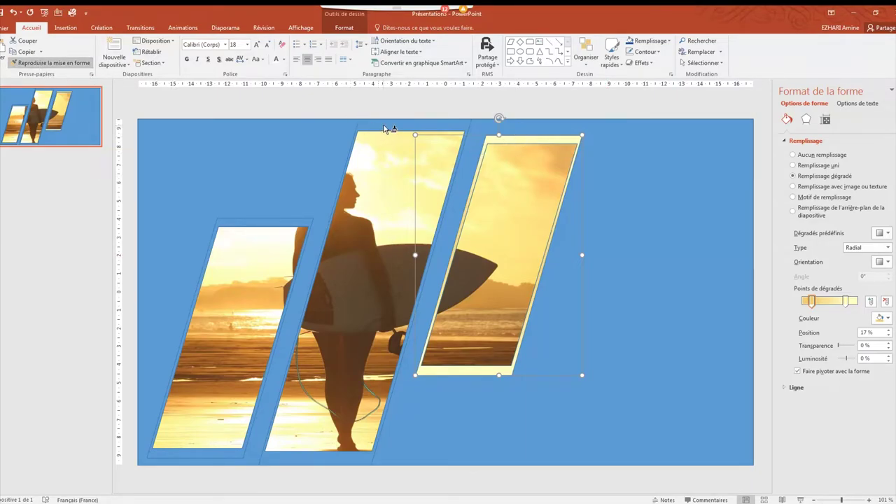
Step: Paint the gold gradient onto the middle and left windows, then set every shape to no outline
click(383, 126)
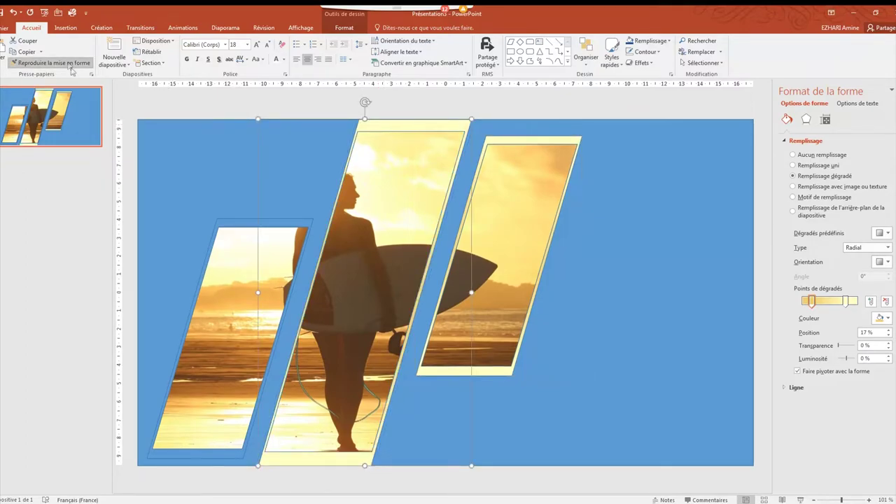
click(231, 220)
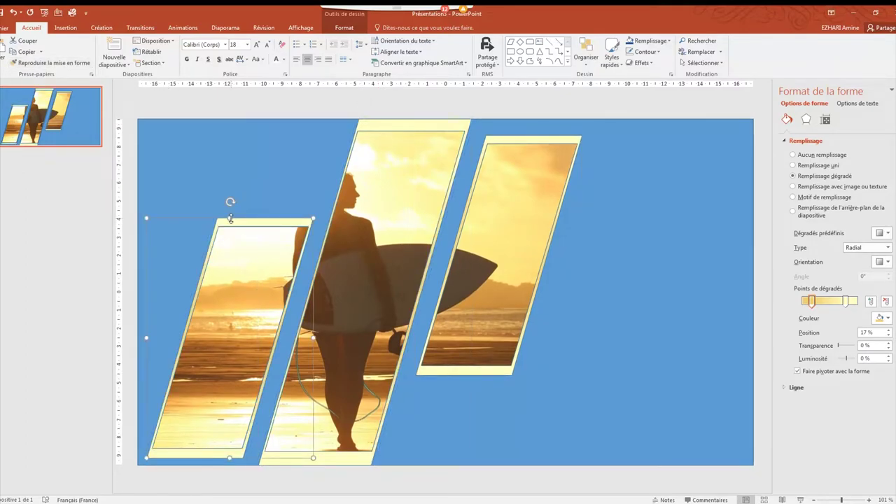
drag(762, 113, 119, 494)
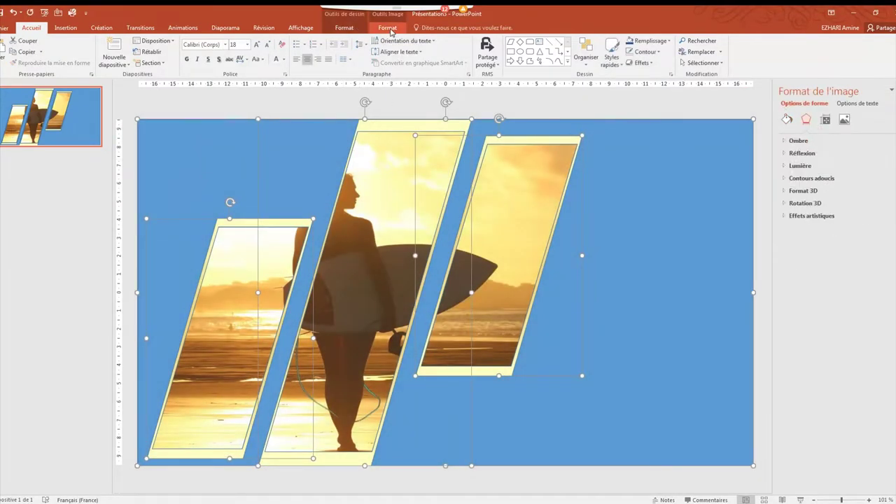
click(646, 52)
click(665, 155)
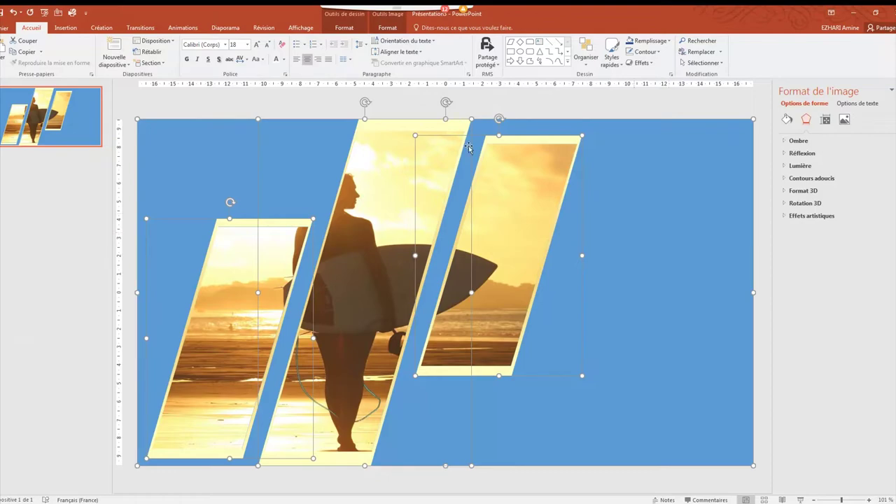
click(632, 117)
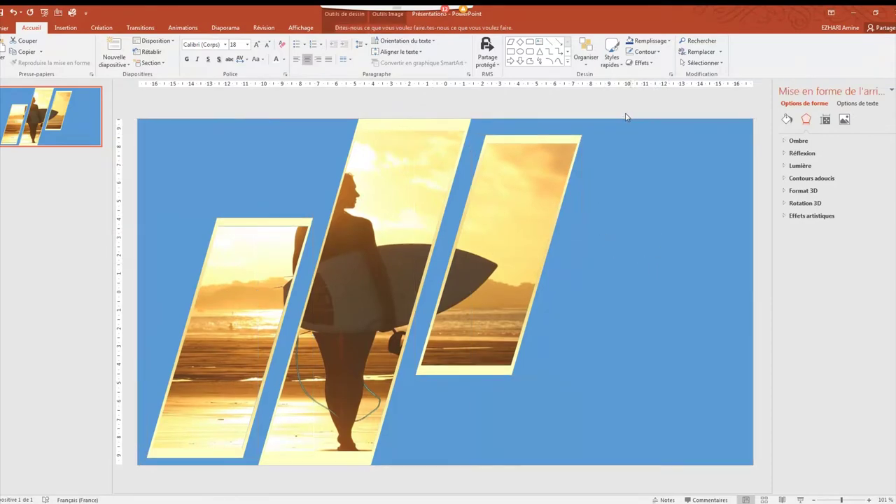
Step: Make the middle frame's gold gradient linear, running vertically at 90°
click(389, 123)
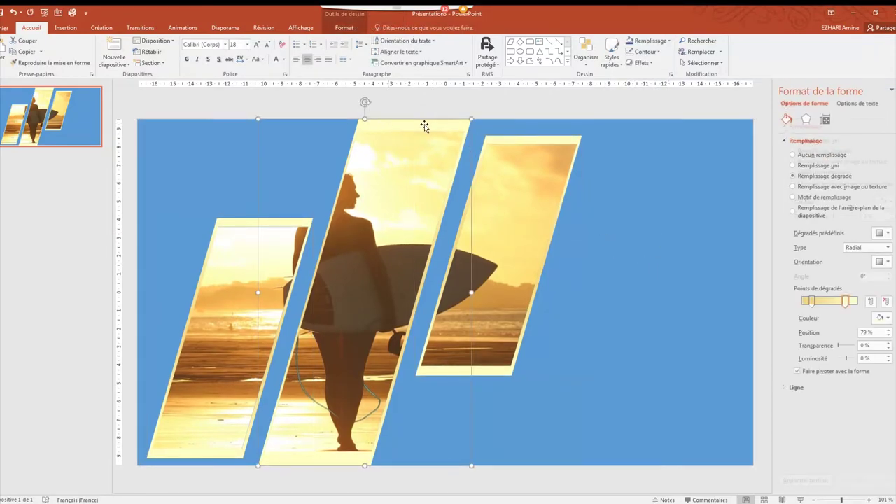
click(888, 247)
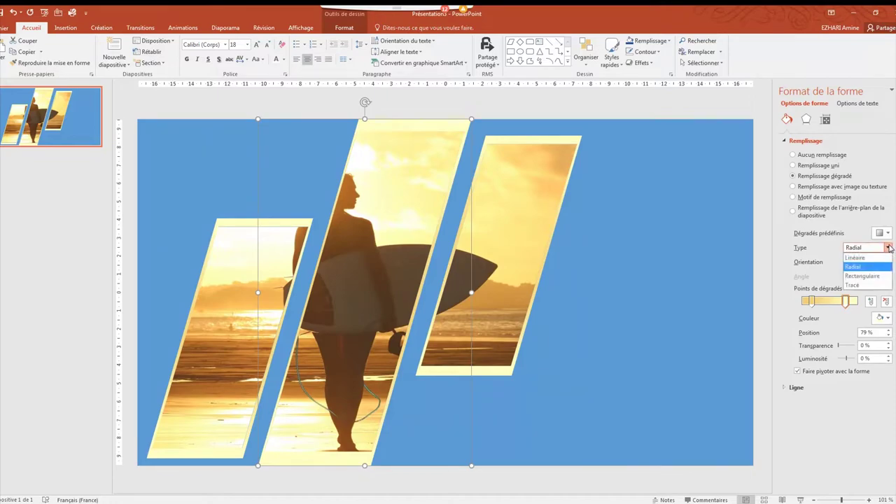
click(866, 259)
click(888, 262)
click(837, 286)
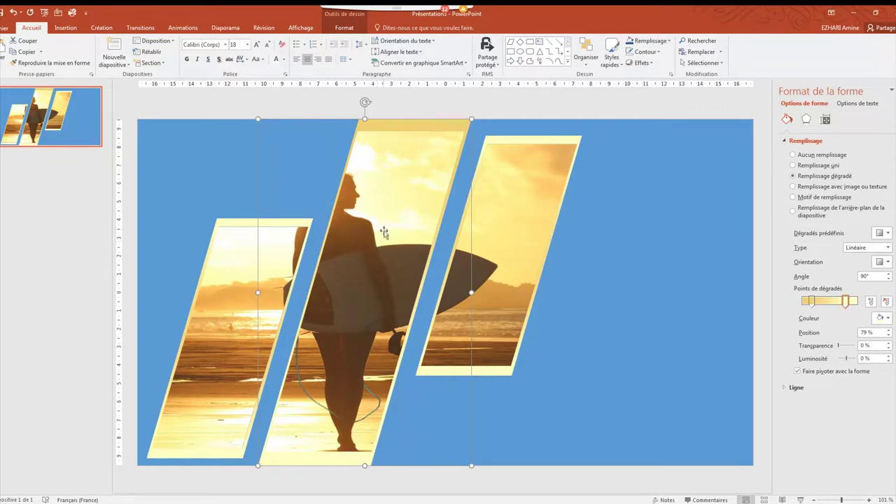
Step: Drag the gradient stops of the left and right frames to 0% to even their gold fills
click(228, 223)
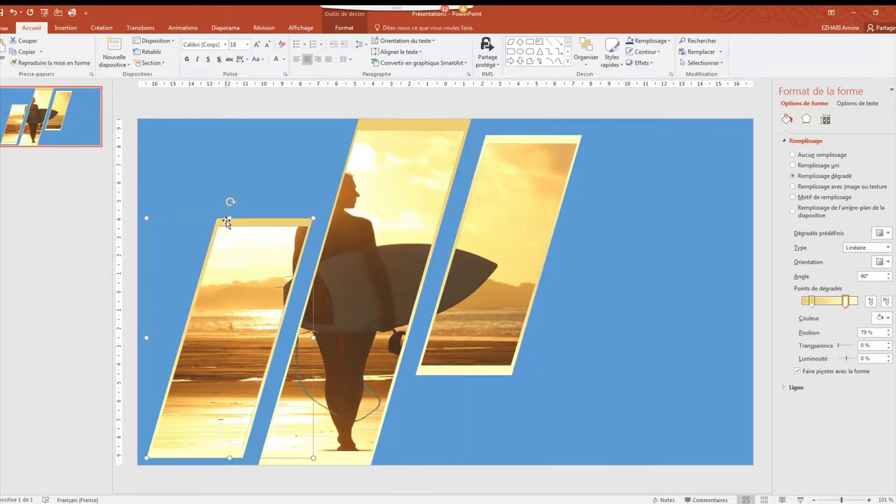
click(514, 136)
click(274, 222)
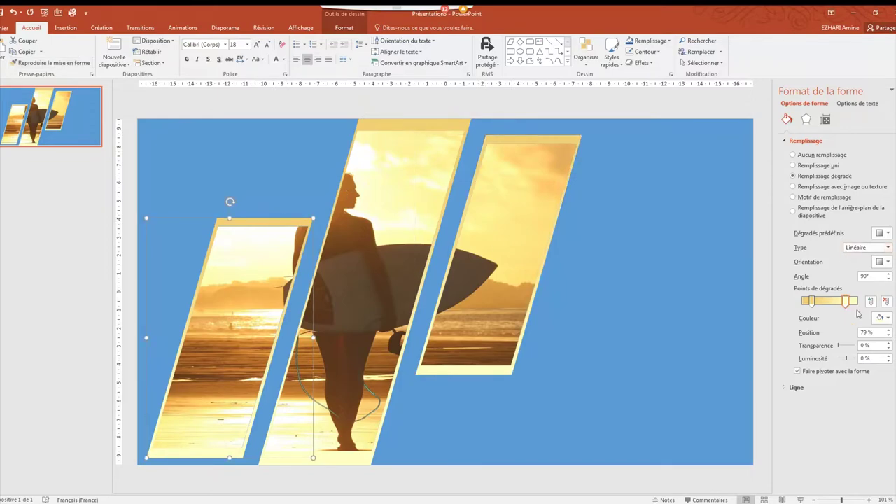
mouse_move(846, 301)
mouse_down()
mouse_move(795, 306)
mouse_move(871, 306)
mouse_up()
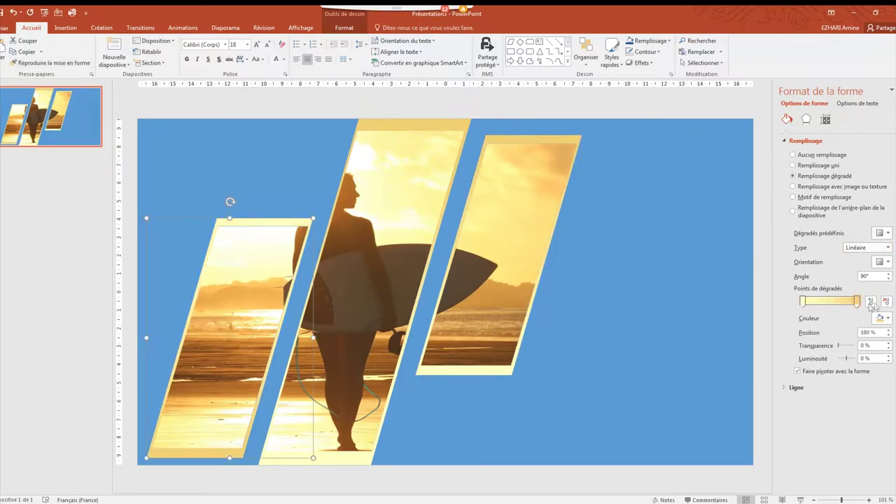
click(561, 138)
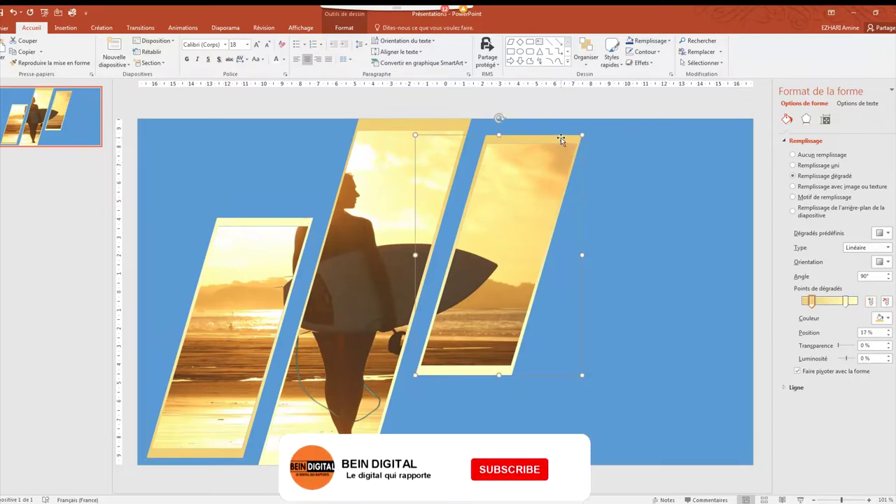
mouse_move(847, 301)
mouse_down()
mouse_move(858, 303)
mouse_move(784, 307)
mouse_up()
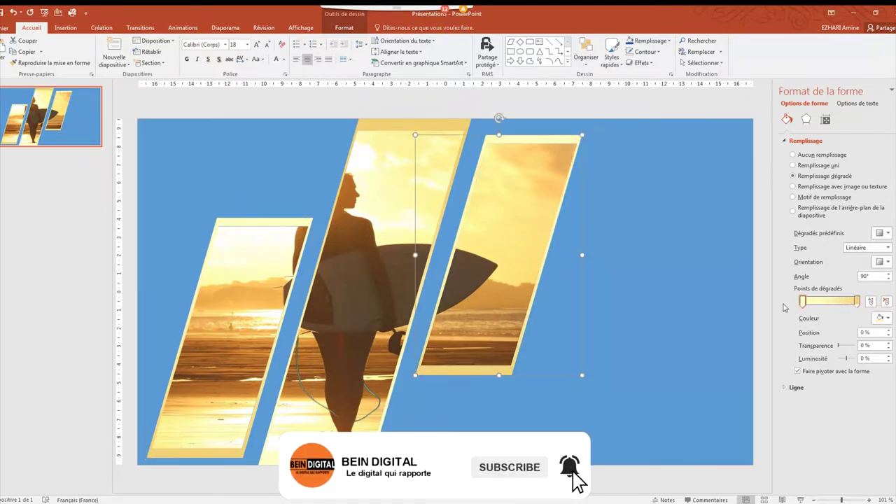
click(667, 319)
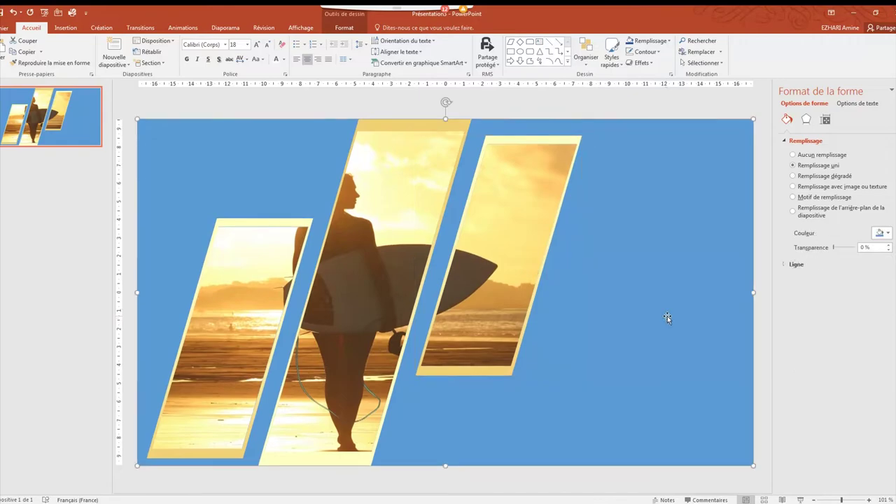
Step: Fill the full-slide rectangle with black at 22% transparency so the photo shows dimly
click(888, 234)
click(833, 256)
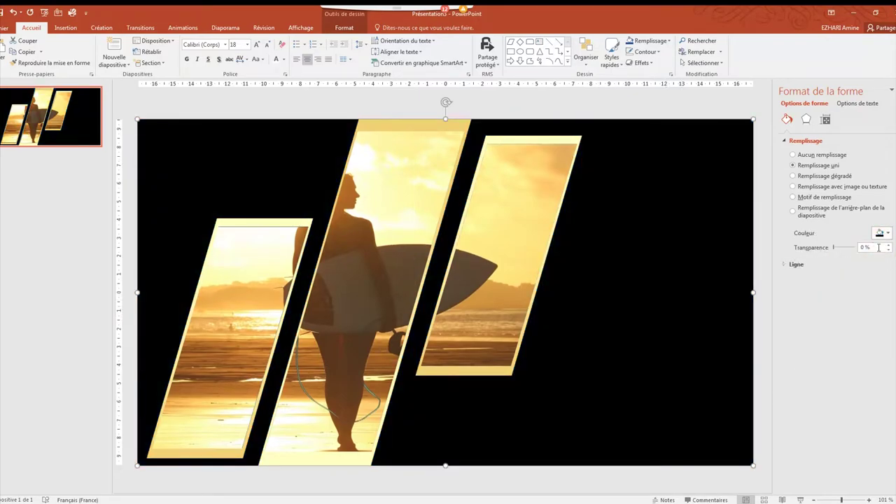
click(888, 247)
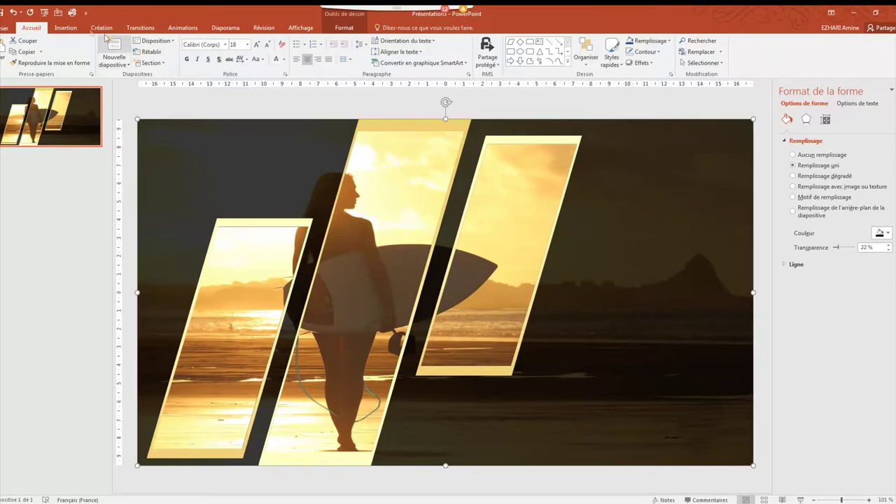
click(66, 27)
click(156, 67)
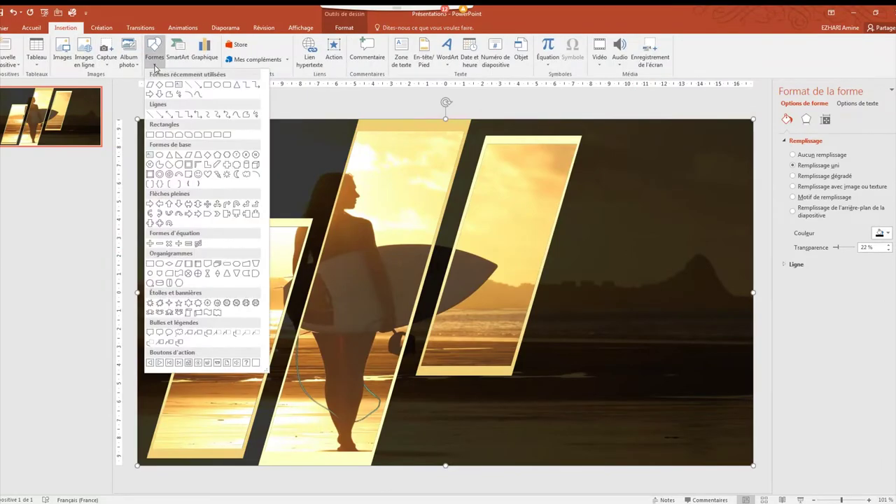
Step: Add a text box right of the windows reading 'BEIN DIGITAL'
click(179, 85)
drag(582, 303, 725, 390)
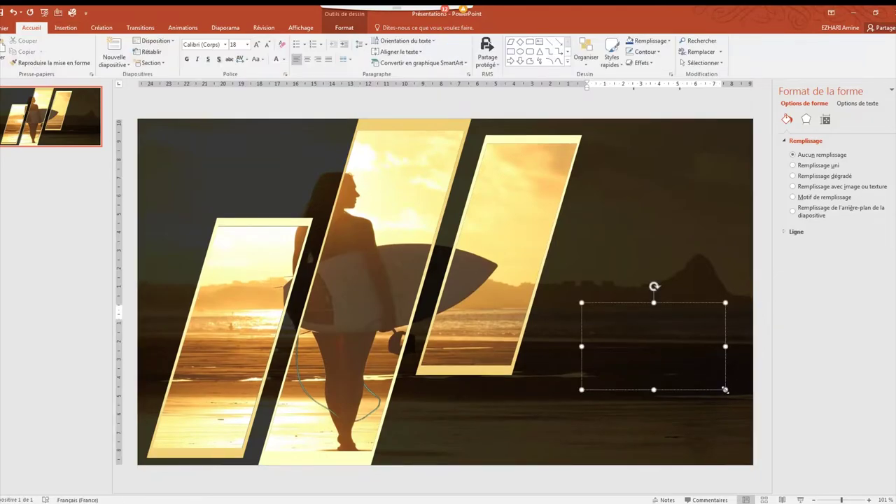
text(Bein digital)
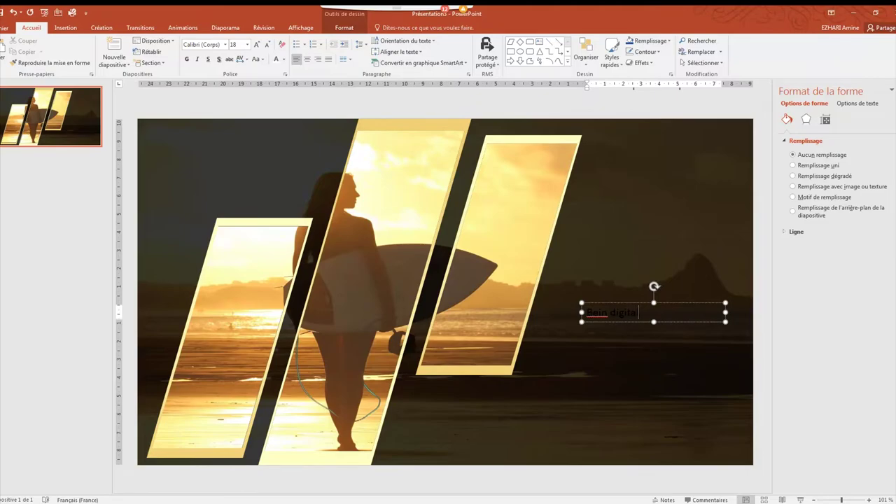
Step: Make the title 24 pt bold in a pale gold colour picked from the photo
triple_click(620, 315)
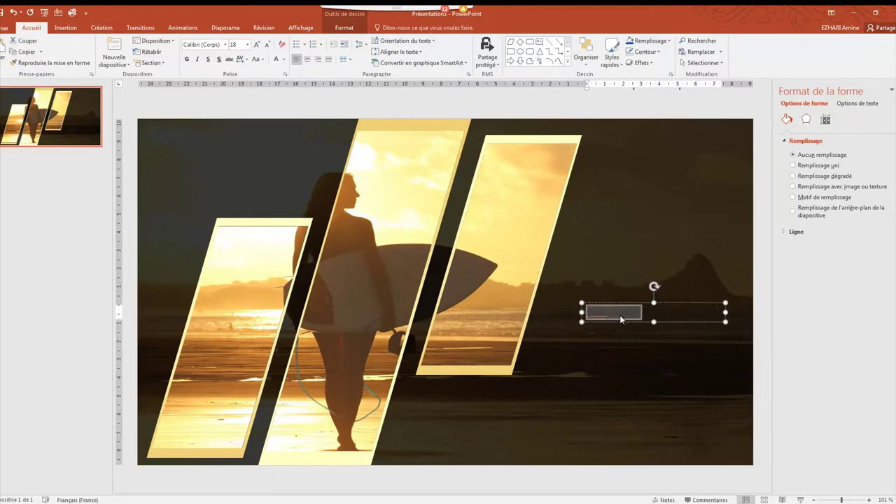
click(284, 60)
click(298, 177)
click(391, 186)
click(257, 44)
click(257, 44)
click(187, 60)
click(225, 44)
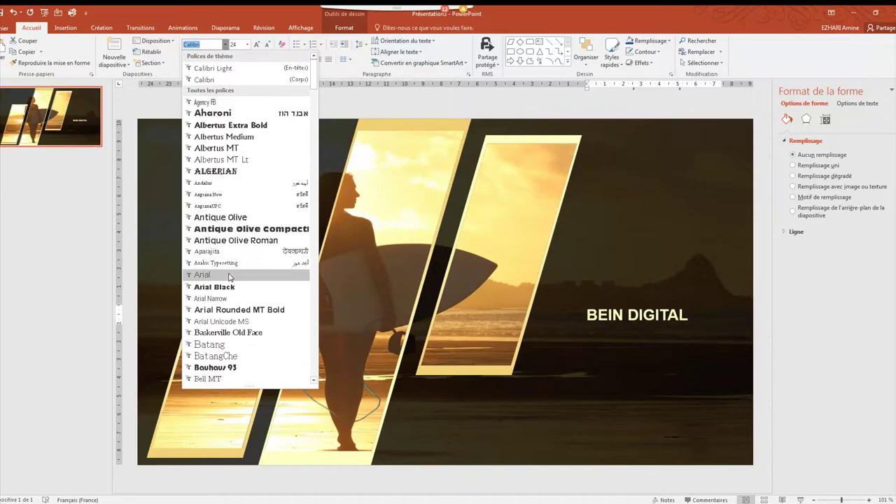
Step: Set the BEIN DIGITAL title in Agency FB at 40 pt
click(217, 251)
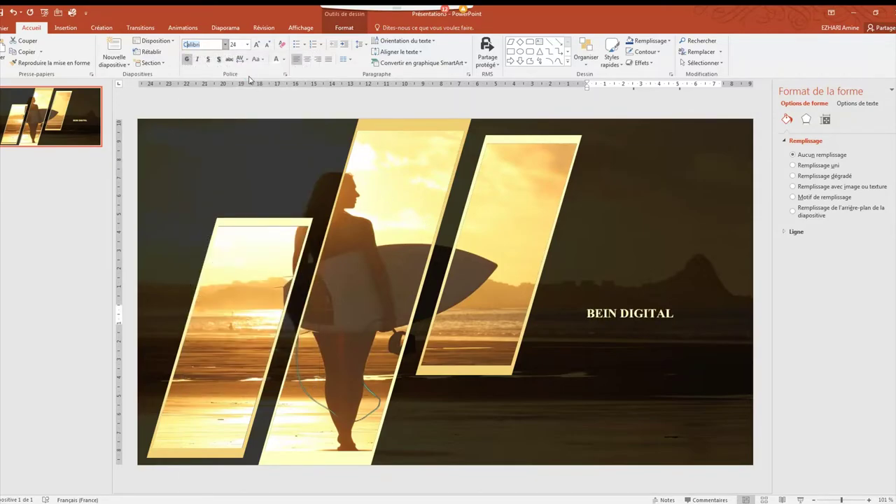
click(628, 316)
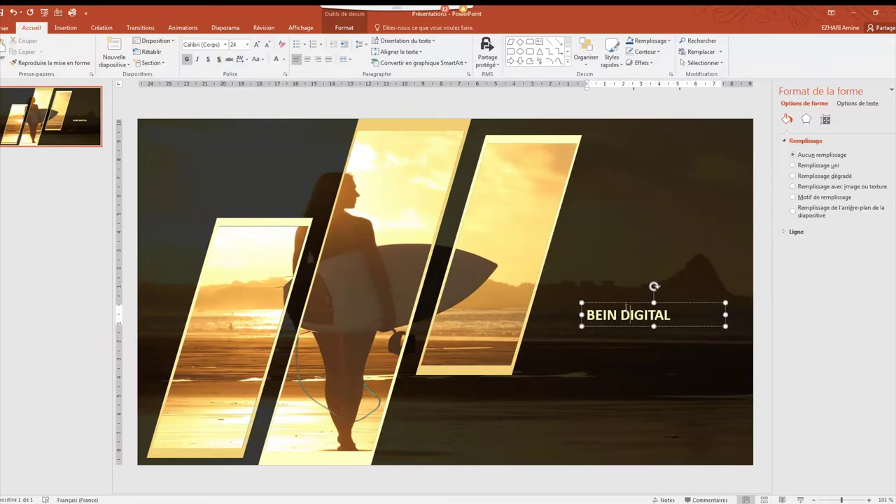
click(225, 45)
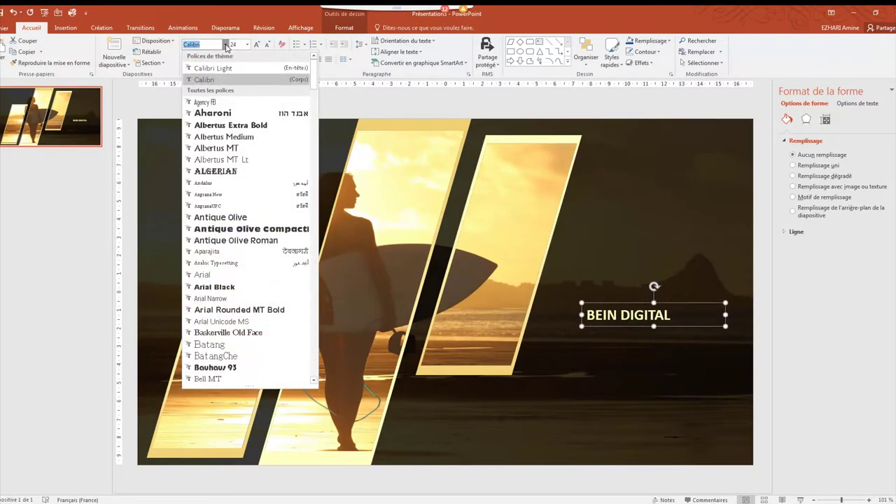
key(Down)
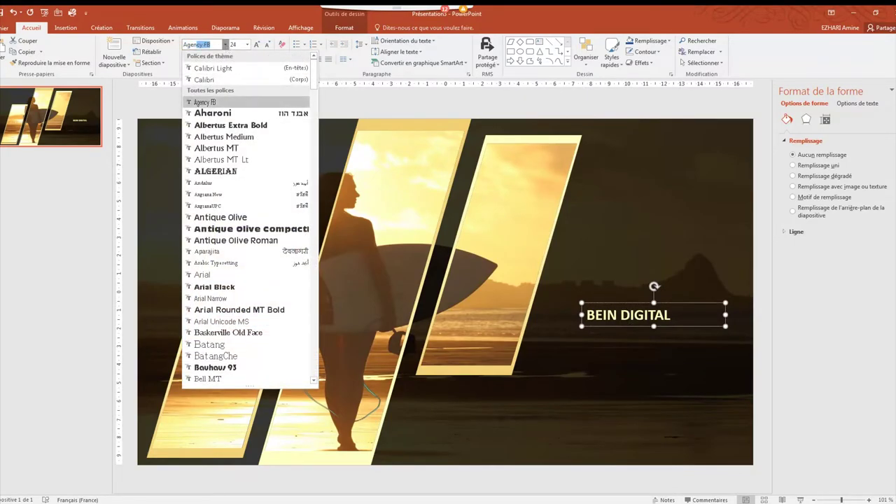
key(Return)
click(257, 44)
click(257, 44)
click(256, 44)
click(256, 44)
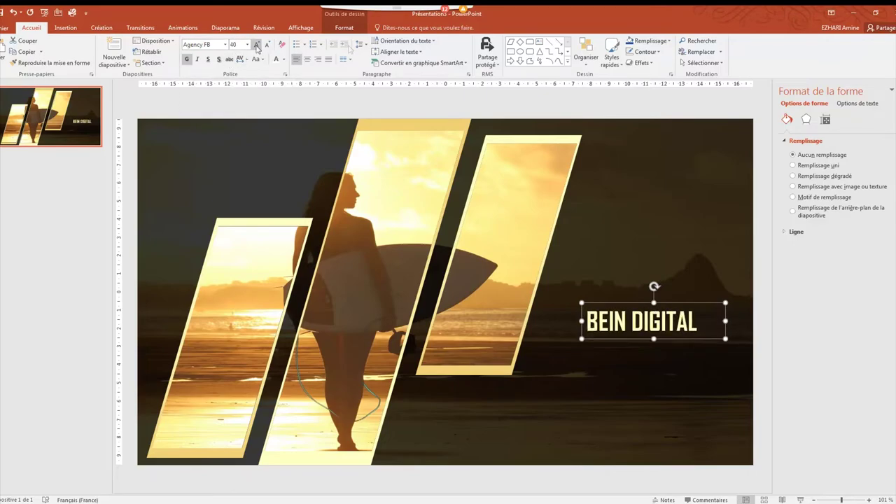
Step: Centre the title text and move the box lower and to the left
click(307, 60)
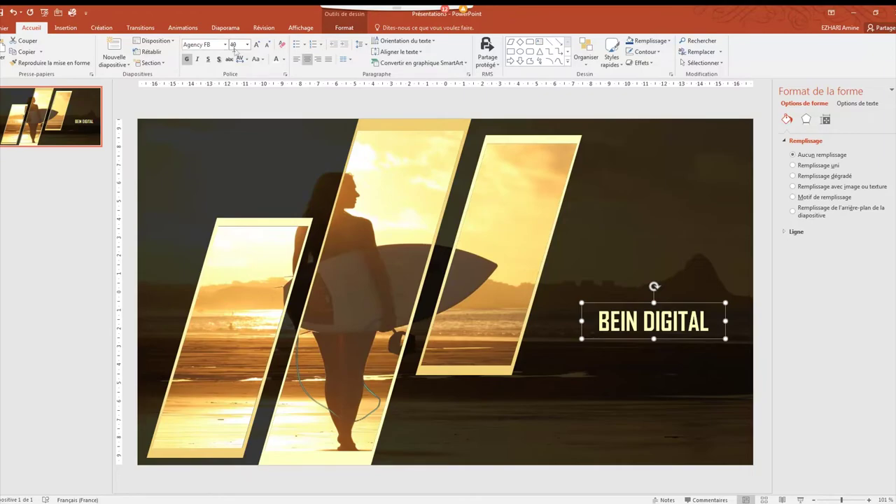
drag(605, 309, 563, 381)
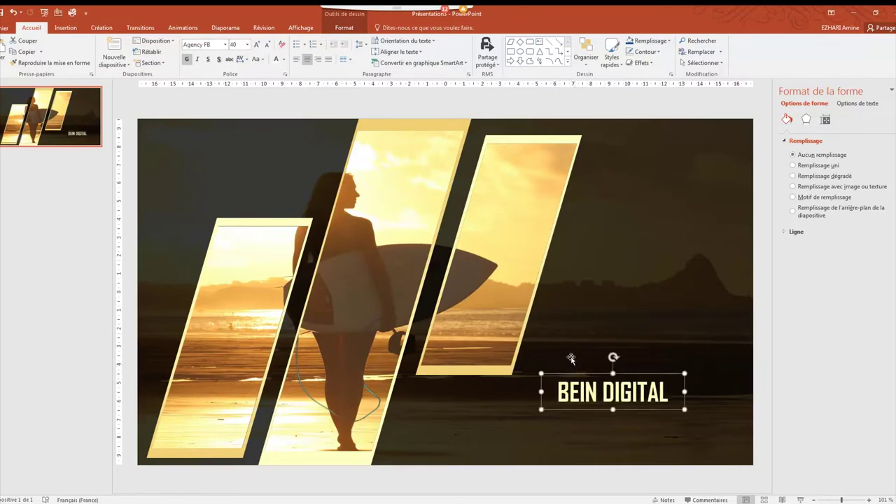
click(579, 349)
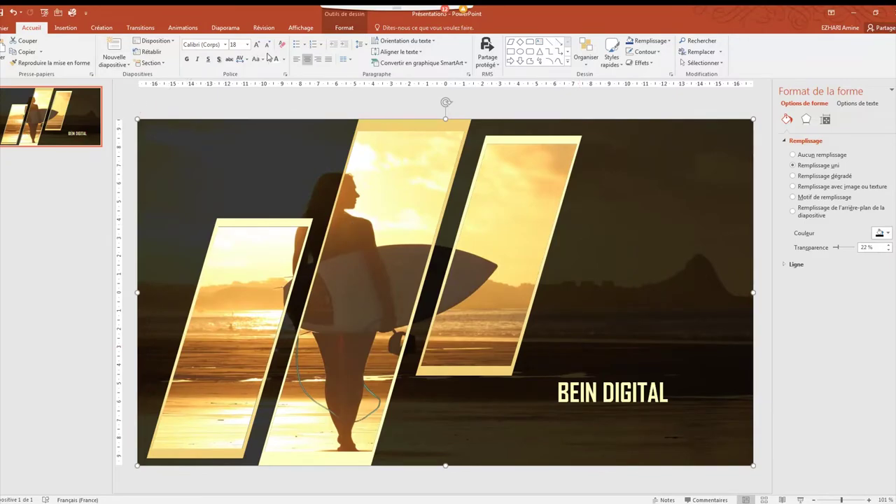
click(65, 28)
click(155, 52)
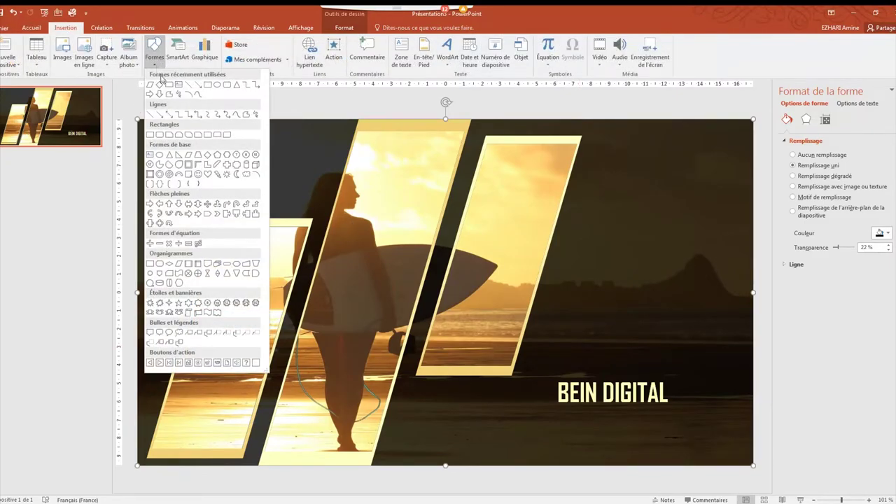
Step: Add a one-line text box under the title reading 'Le digital qui rapporte'
click(168, 88)
drag(595, 411, 698, 428)
text(Le digital qui ra)
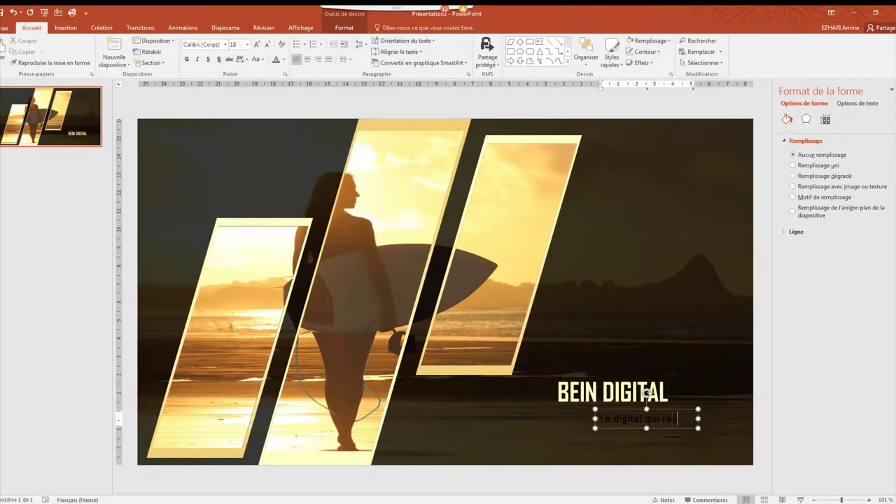
text(pporte)
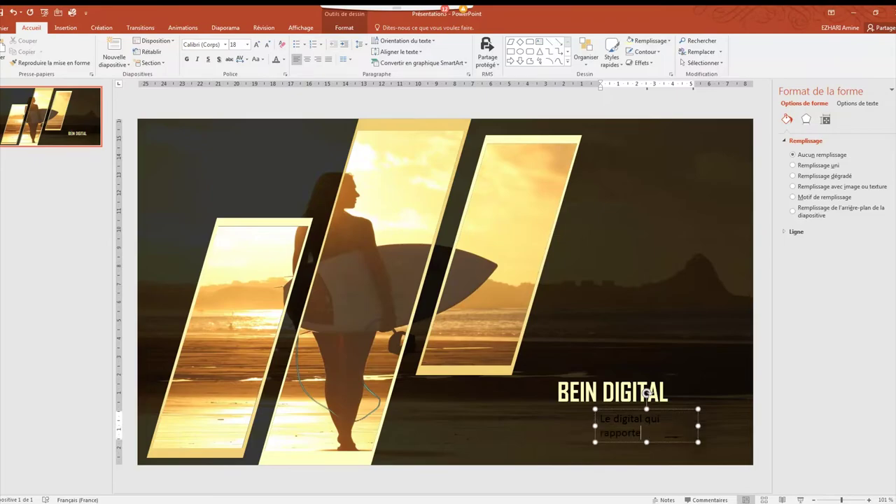
drag(698, 426, 717, 425)
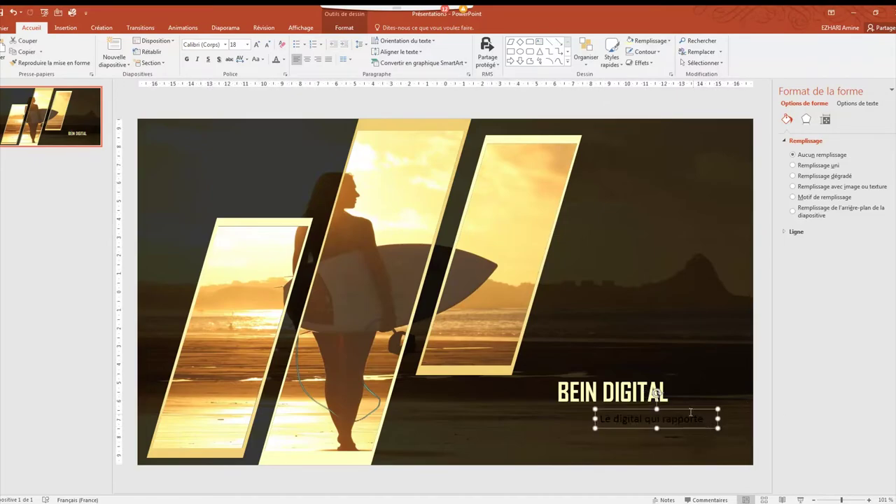
Step: Format the tagline as 12 pt Agency FB in light grey
click(267, 45)
click(267, 45)
click(267, 45)
click(225, 44)
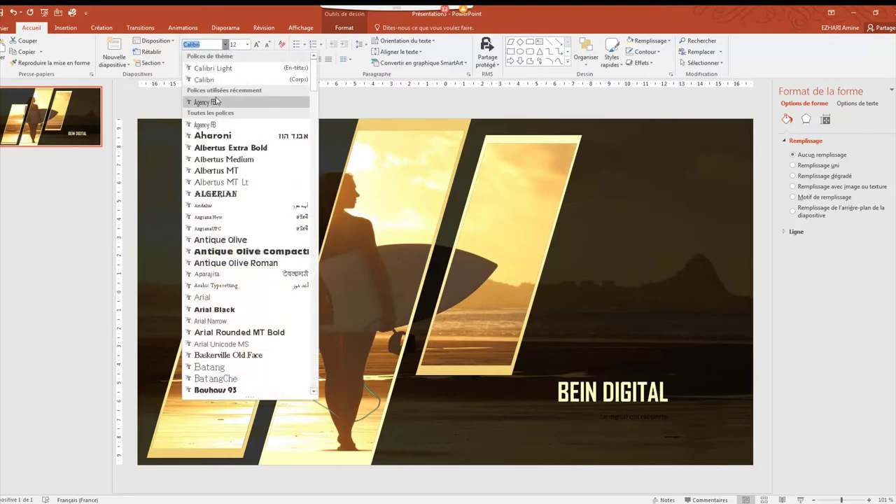
click(216, 102)
click(276, 61)
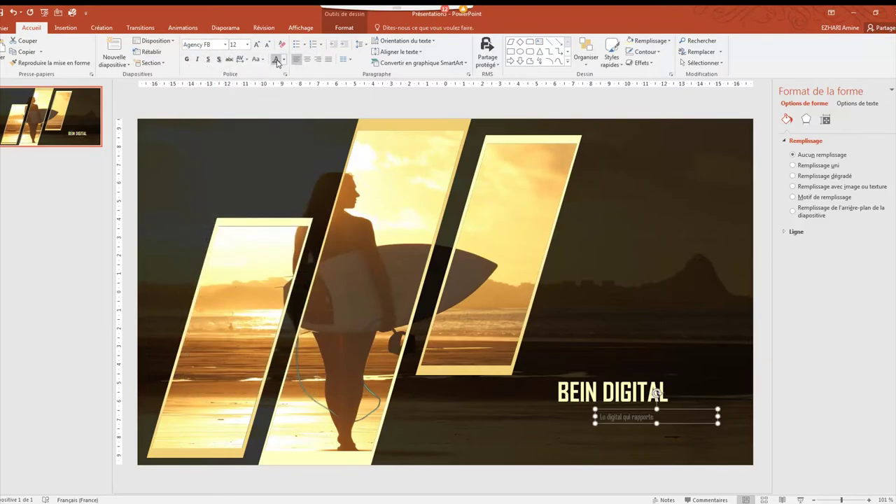
click(285, 60)
click(273, 116)
click(346, 29)
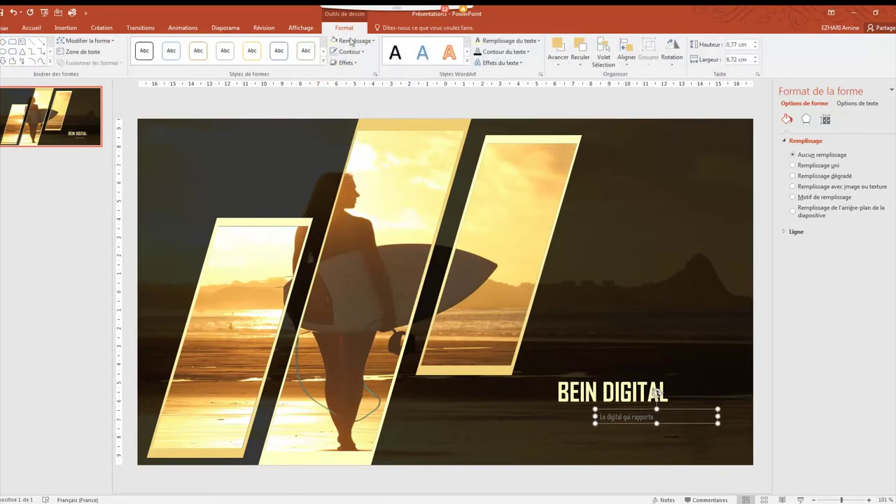
Step: Fill the tagline box with the frames' gold via the eyedropper and narrow it to fit
click(352, 42)
click(360, 169)
click(397, 125)
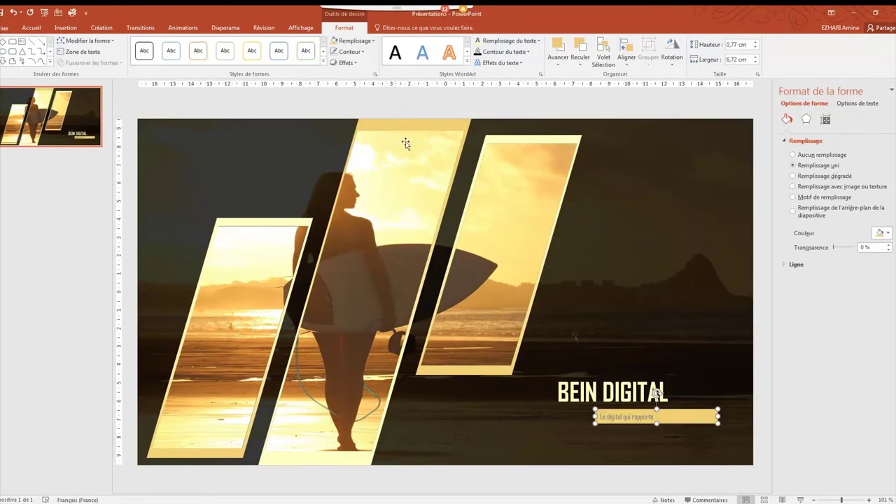
drag(717, 418, 662, 418)
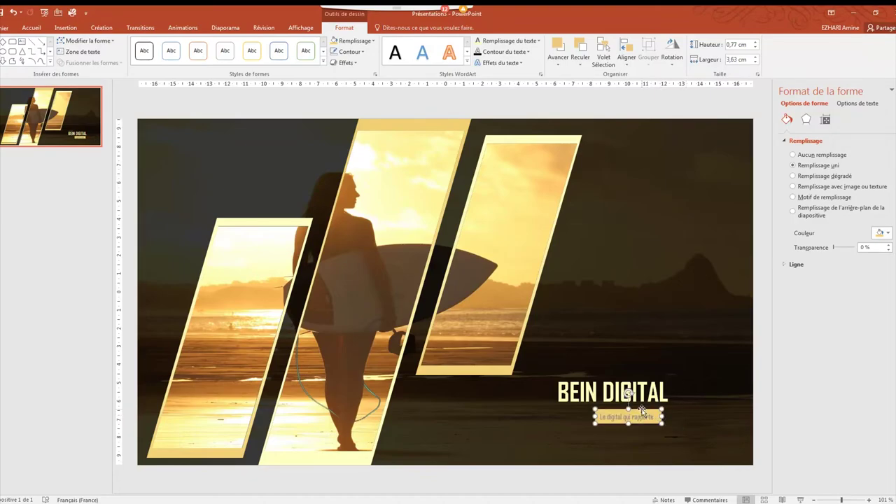
Step: Centre the tagline text and position the box just under the title
click(30, 27)
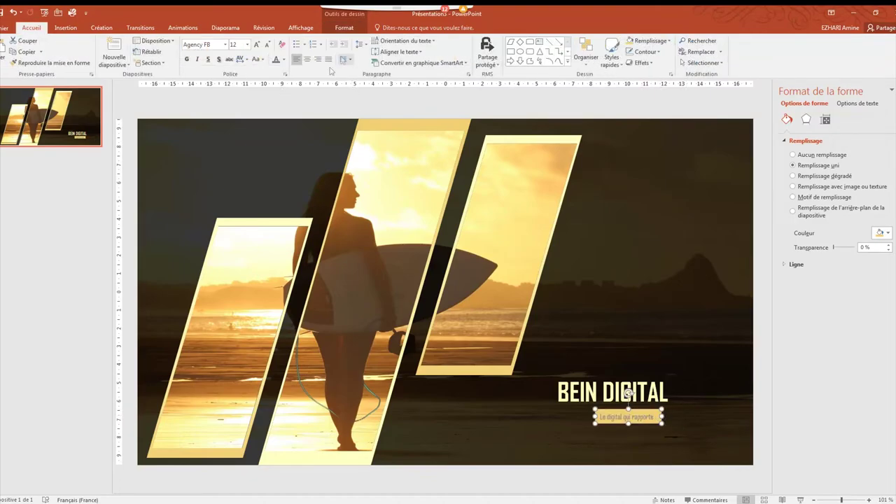
click(308, 60)
drag(628, 394, 655, 409)
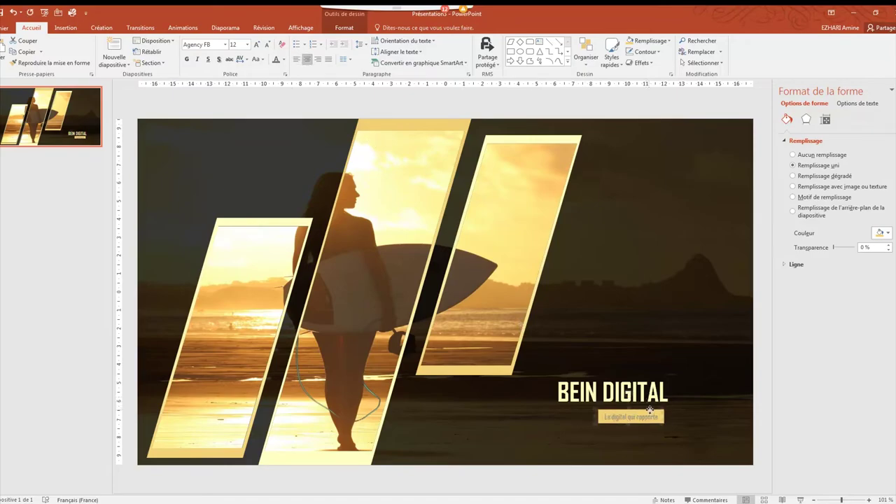
drag(656, 407, 657, 412)
Step: Reapply the light gold fill and nudge the tagline label slightly up and right
click(344, 28)
click(349, 42)
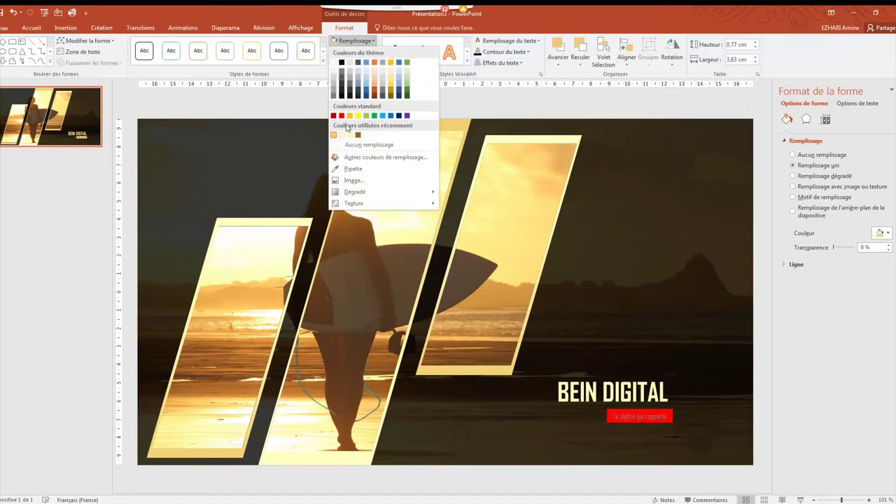
click(343, 136)
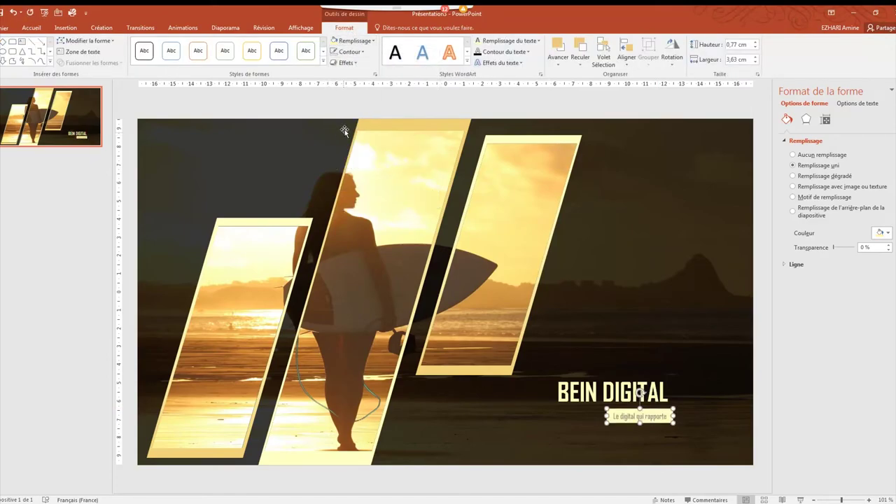
click(350, 40)
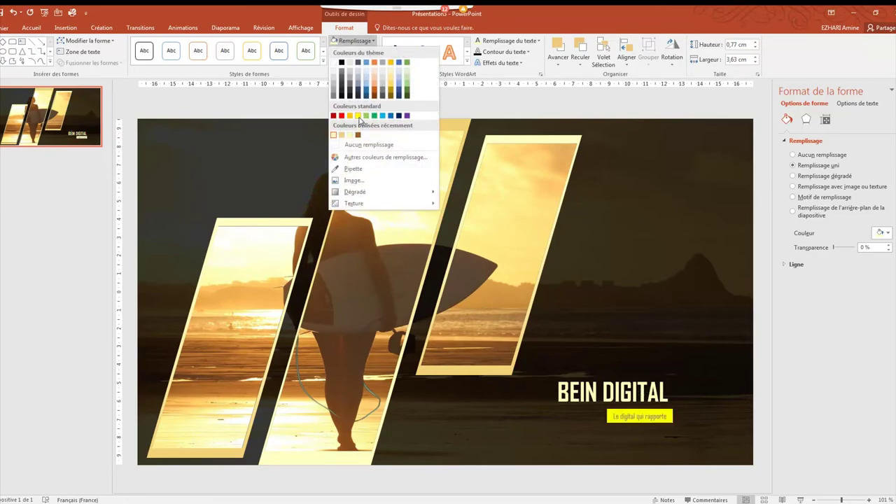
click(351, 136)
click(699, 423)
drag(649, 417, 657, 408)
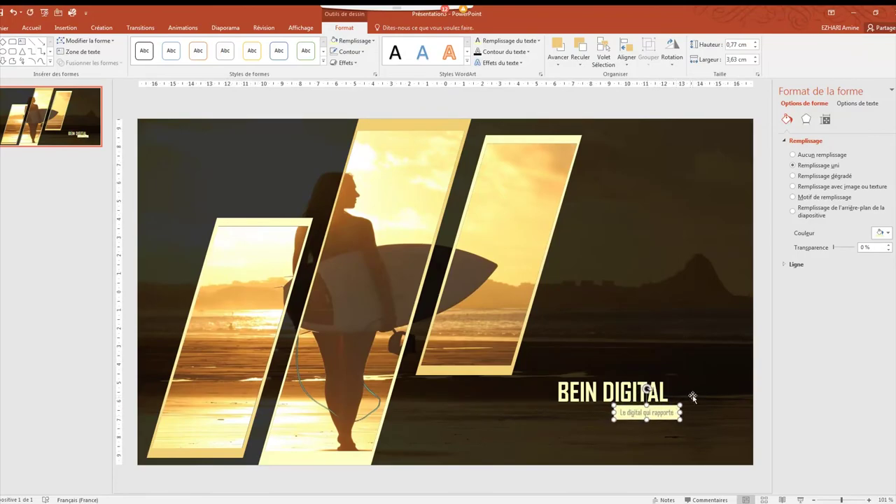
click(692, 397)
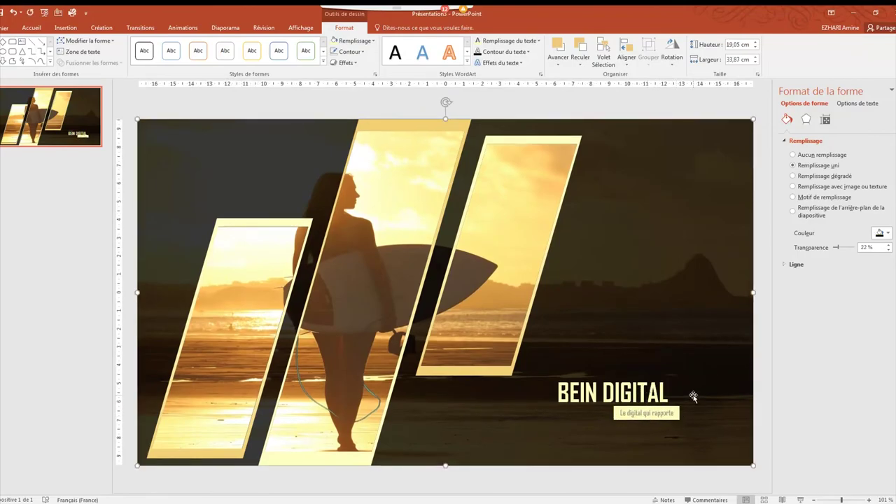
Step: Make 'Le digital qui rapporte' bold, then deselect the label
triple_click(652, 415)
click(31, 28)
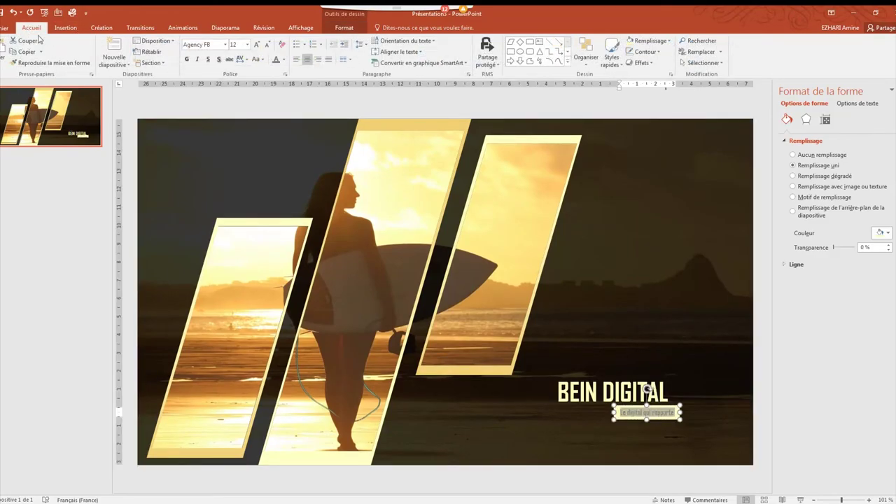
click(186, 59)
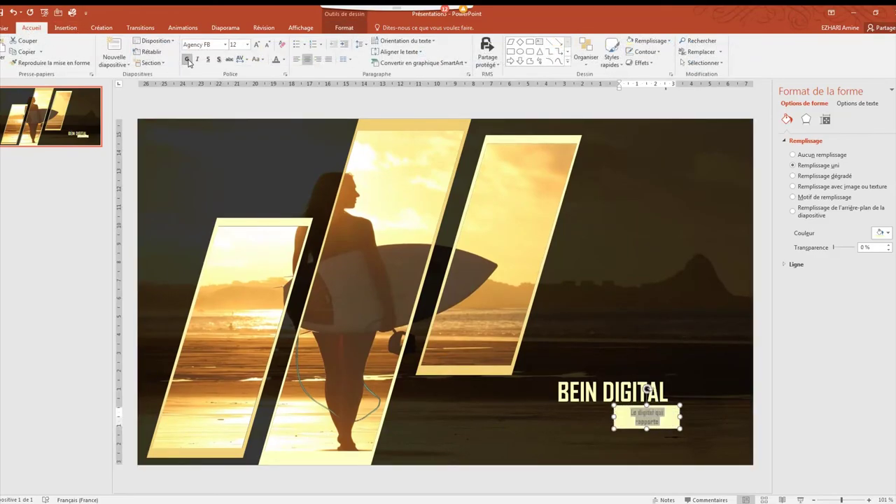
click(684, 417)
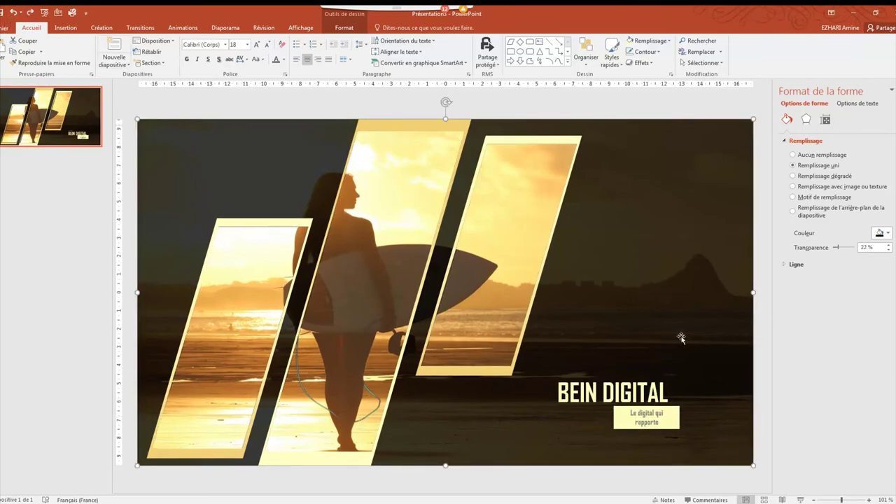
click(683, 419)
click(700, 431)
click(761, 324)
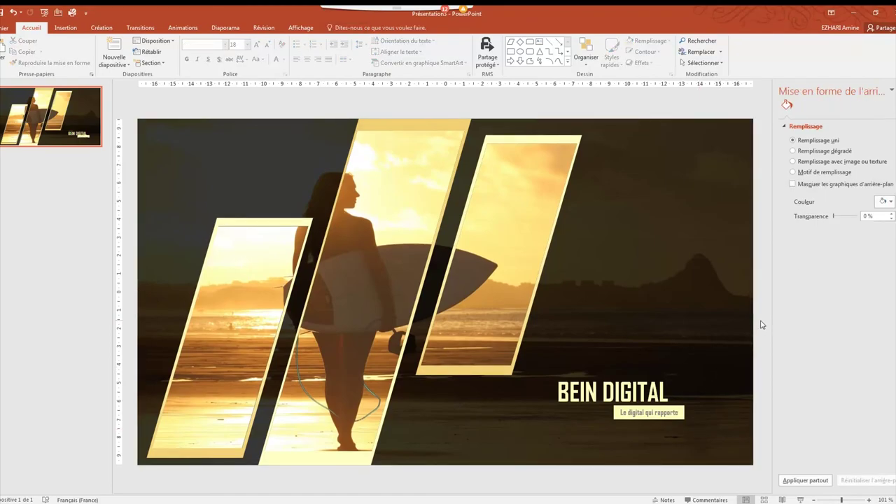
Step: Present the finished surfer slide full screen from the status-bar Slide Show button
click(802, 499)
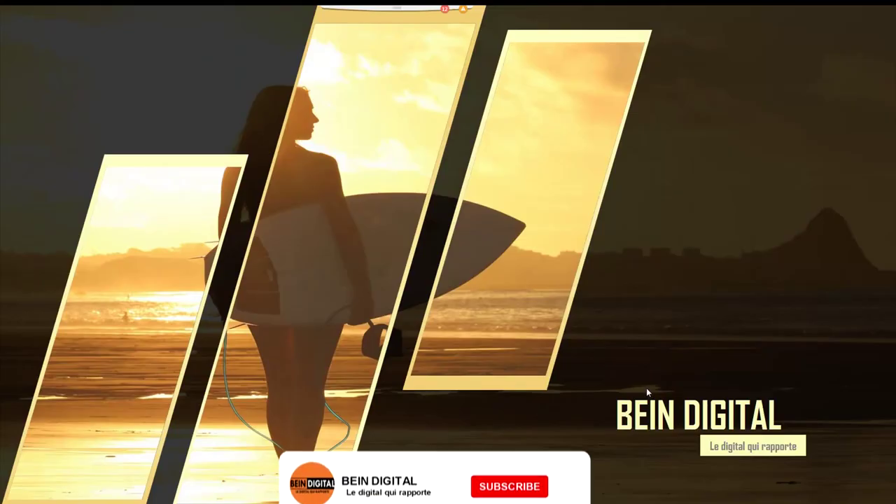